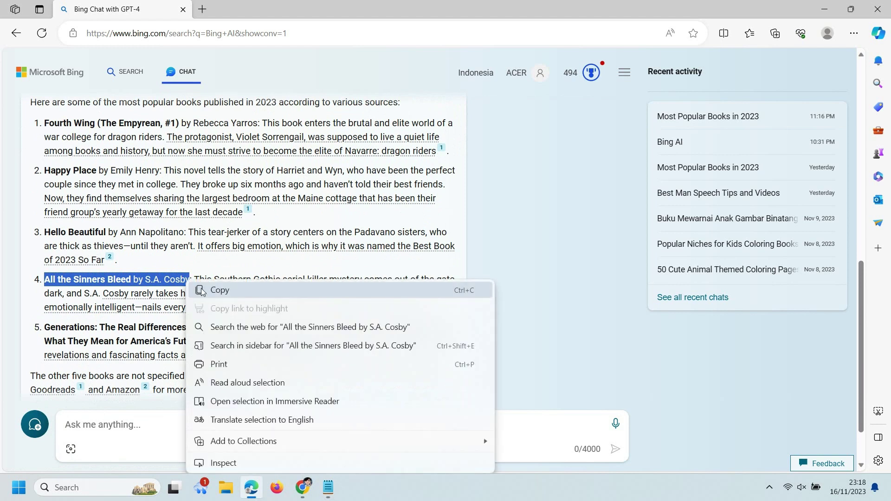
- Copy the prompt for a 600-word summary of "All the Sinners Bleed by S.A. Cosby" from Notepad and submit it to Bing Chat
click(328, 487)
drag(427, 130, 528, 131)
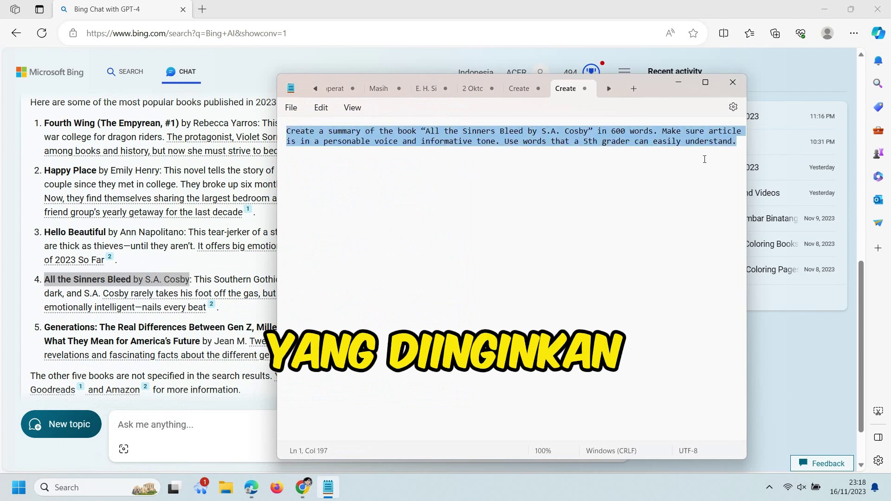
click(204, 427)
key(ctrl+v)
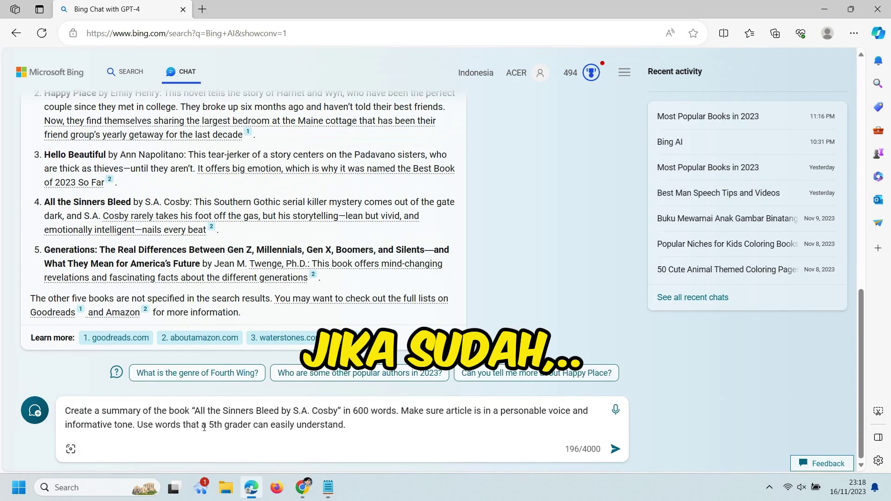
key(Return)
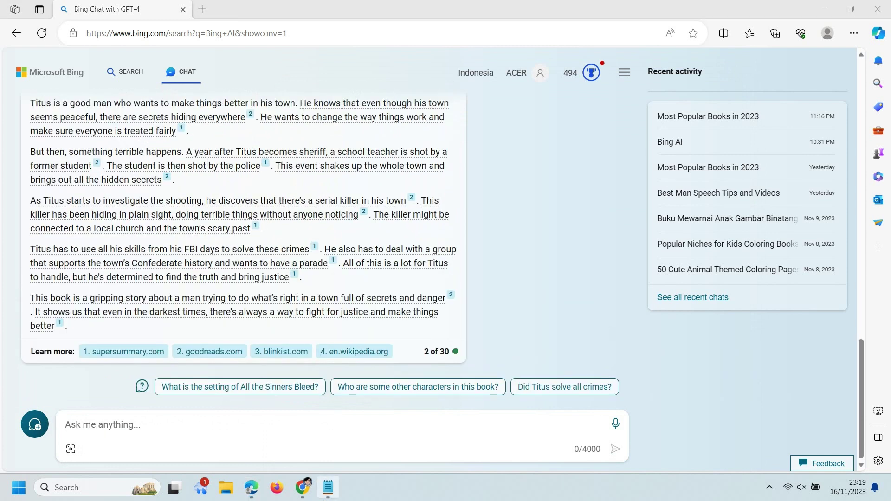
- Ask Bing Chat for a visual description of each paragraph, suited to AI image tools such as Stable Diffusion, Midjourney, or Leonardo AI
click(327, 488)
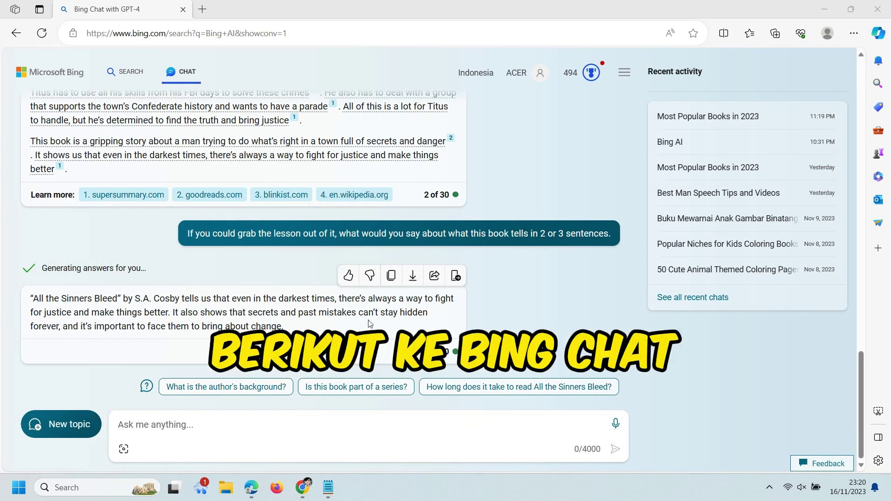
key(alt+Tab)
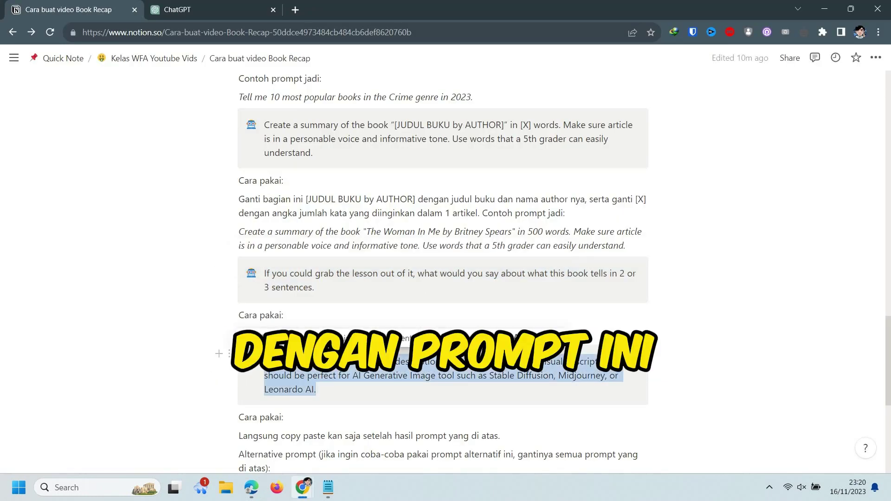
key(alt+Tab)
key(ctrl+v)
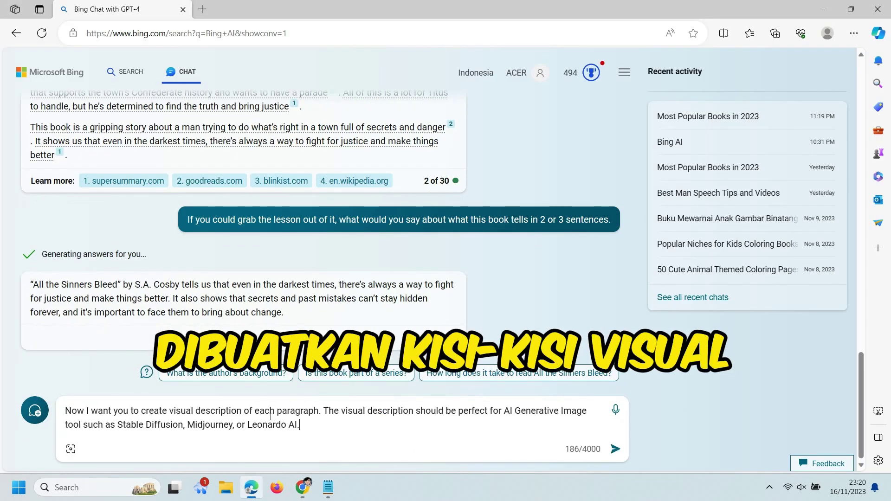
key(Return)
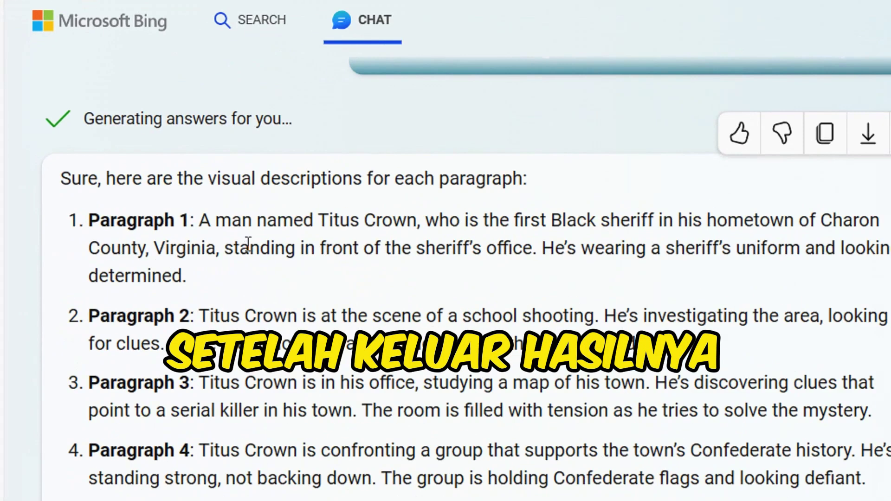
- Copy Bing Chat's Paragraph 1 visual description and paste it as the image prompt in Leonardo.Ai
drag(101, 171, 297, 200)
right_click(536, 214)
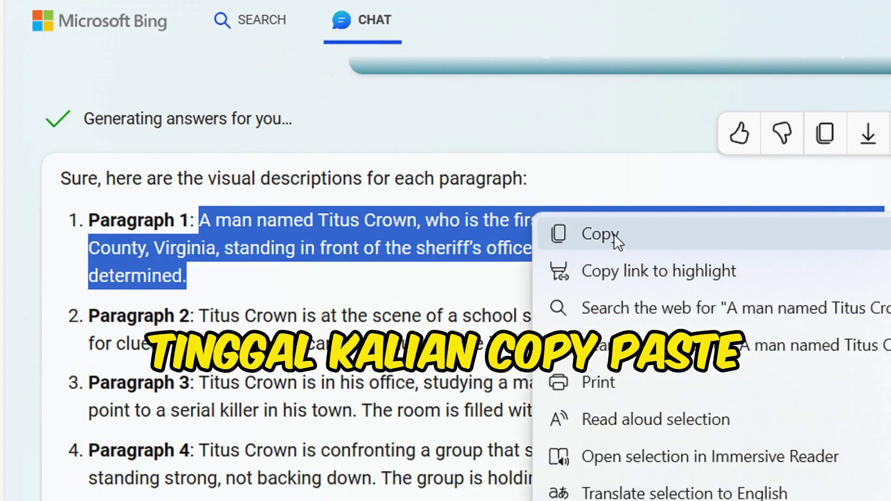
click(614, 234)
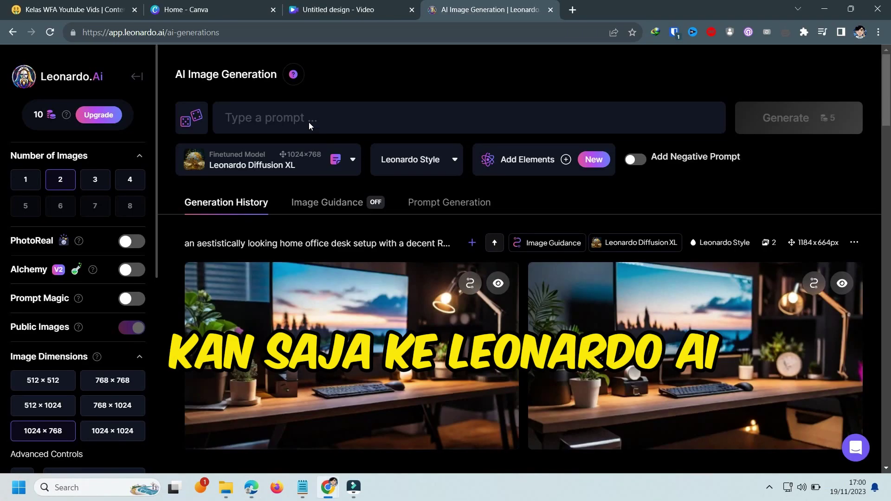
click(308, 121)
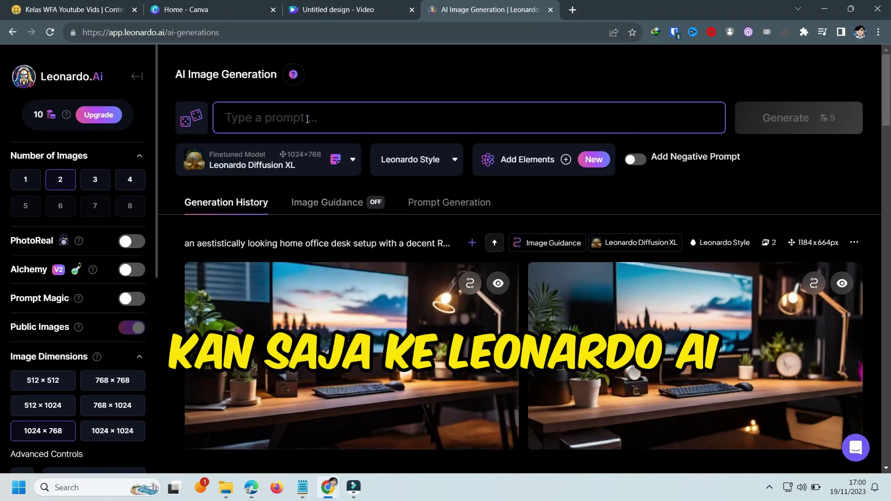
right_click(307, 120)
click(339, 238)
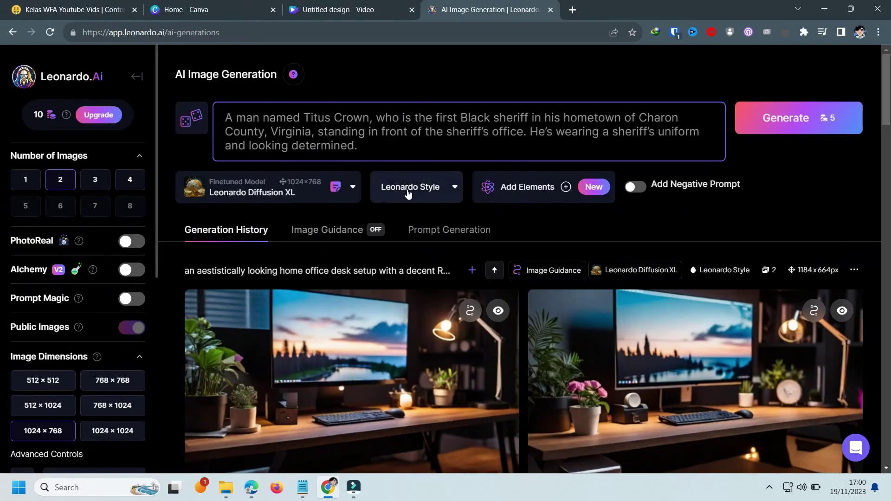
- Set the aspect ratio to 16:9 and generate the images from the Paragraph 1 description
scroll(74, 279, down, 5)
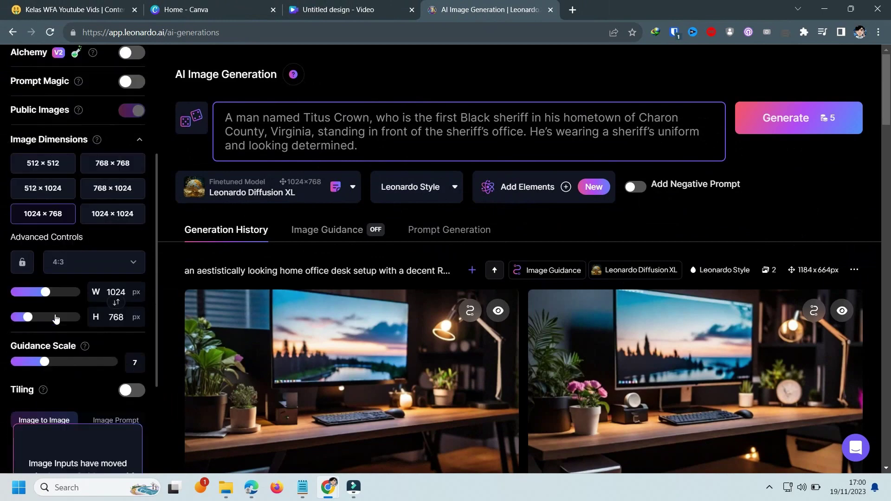
click(94, 247)
click(69, 345)
click(793, 118)
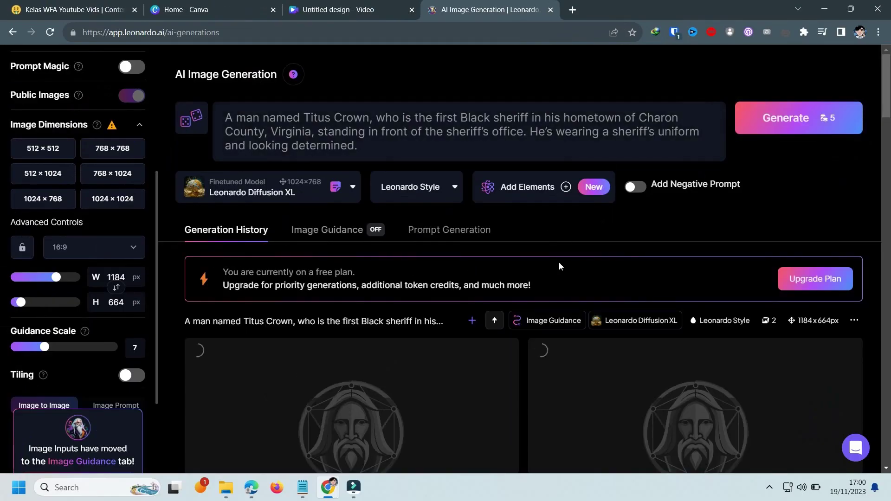
scroll(535, 185, down, 4)
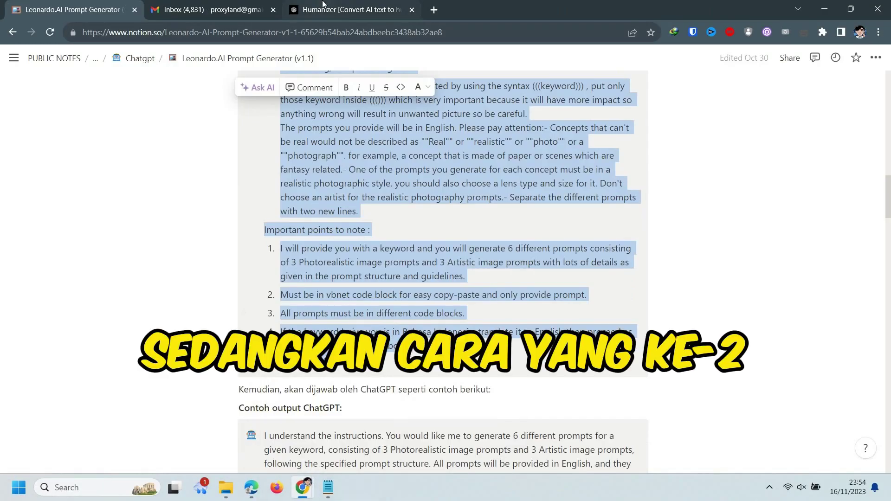
- Paste the Leonardo.AI Prompt Generator instructions from the Notion page into ChatGPT and send them
mouse_move(302, 483)
click(362, 427)
key(ctrl+v)
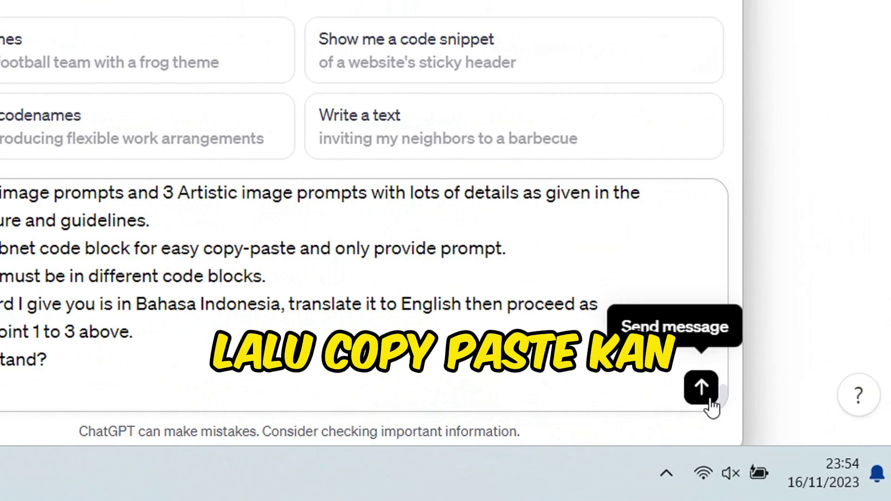
click(787, 444)
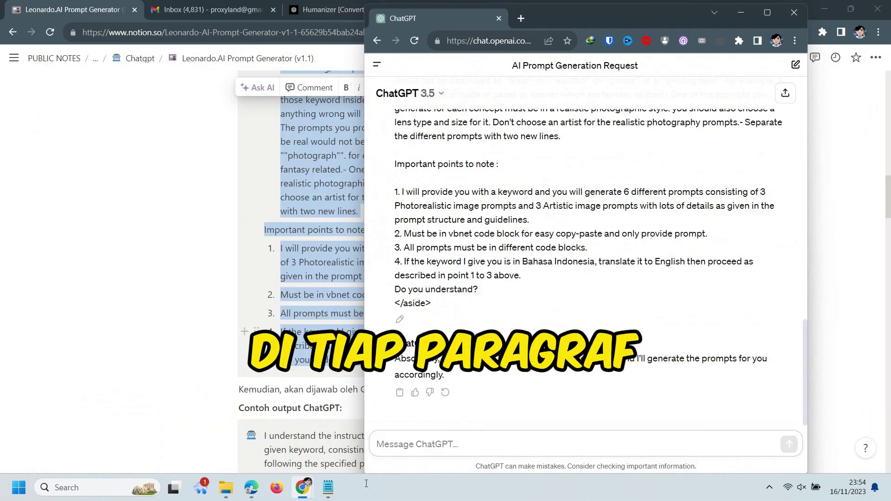
- Send ChatGPT the Paragraph 1 keyword from Bing Chat describing Titus Crown as first Black sheriff in Charon County, and inspect the image prompts
click(253, 487)
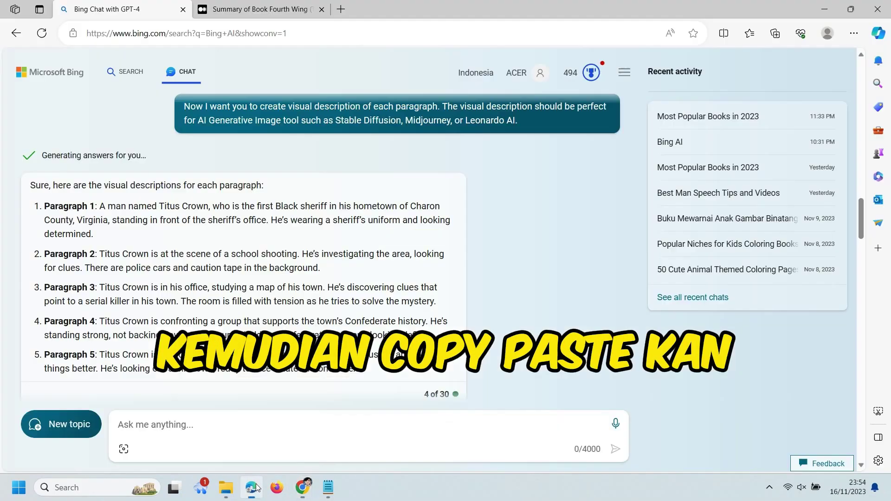
key(alt+Tab)
key(ctrl+v)
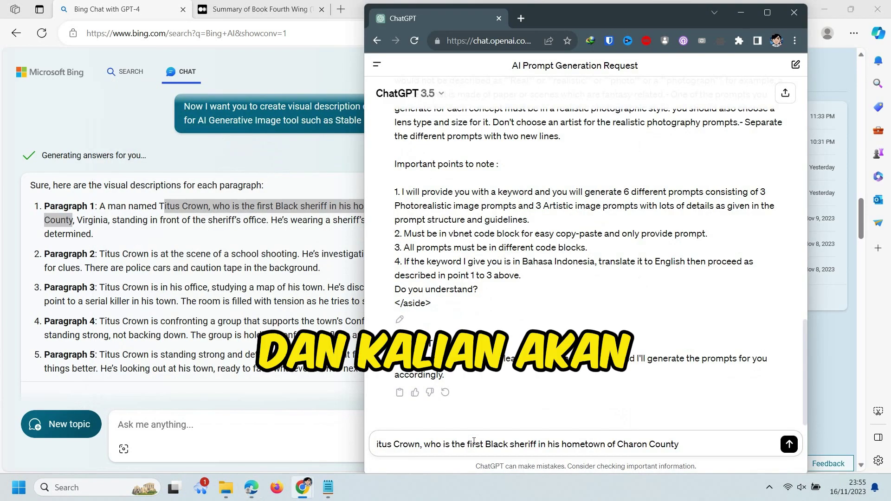
key(Return)
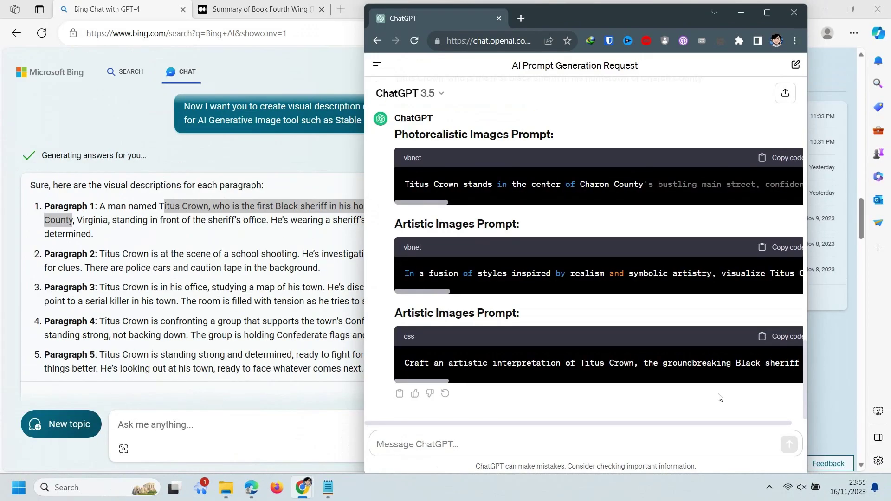
drag(426, 426, 522, 422)
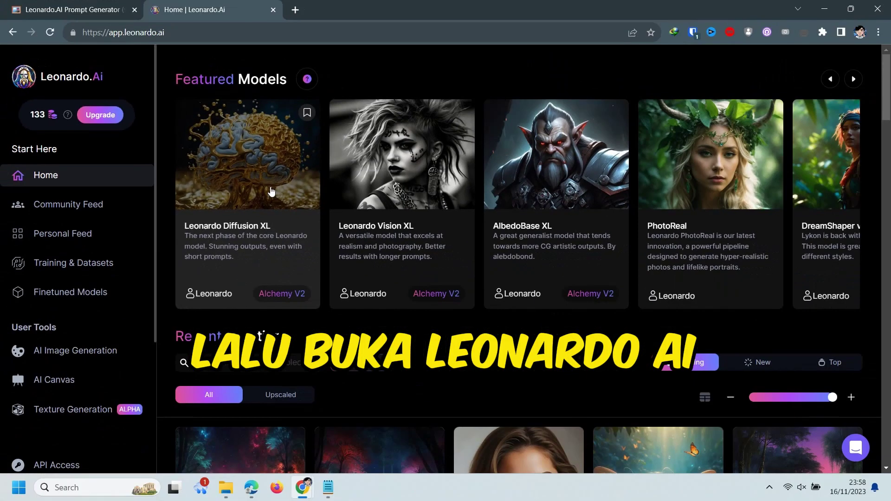
- Open image generation with the Leonardo Diffusion XL model in Leonardo.Ai and copy ChatGPT's first artistic image prompt
click(267, 190)
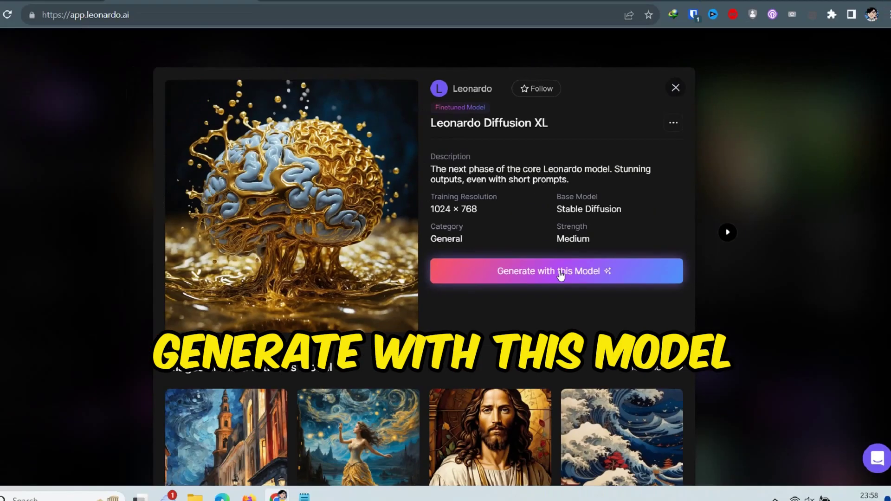
click(568, 274)
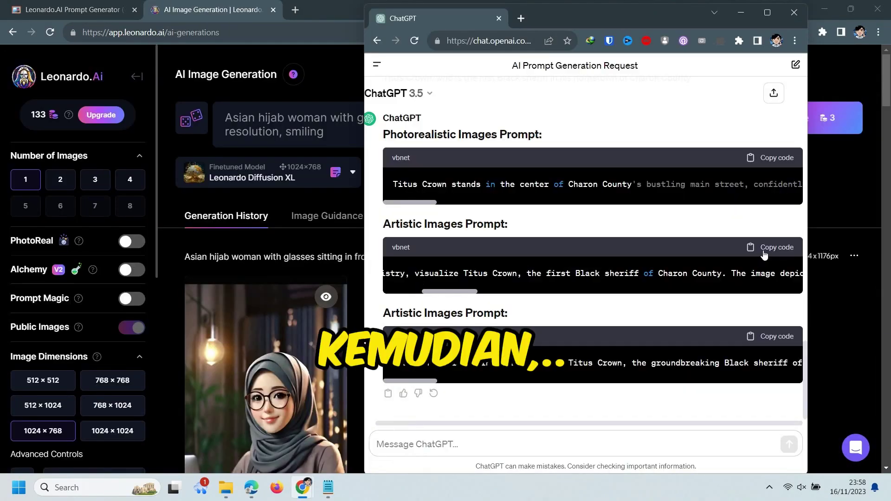
click(763, 255)
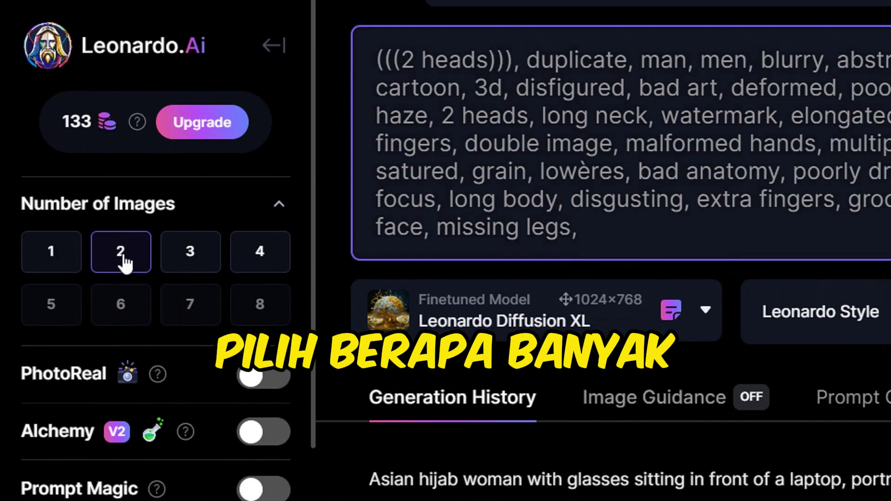
- Set the number of images to 3 and the aspect ratio to 16:9
click(95, 180)
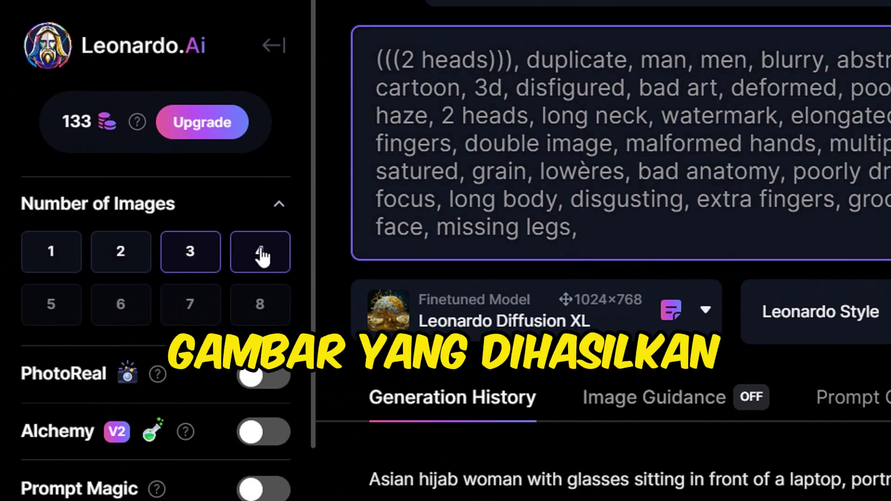
scroll(140, 279, down, 3)
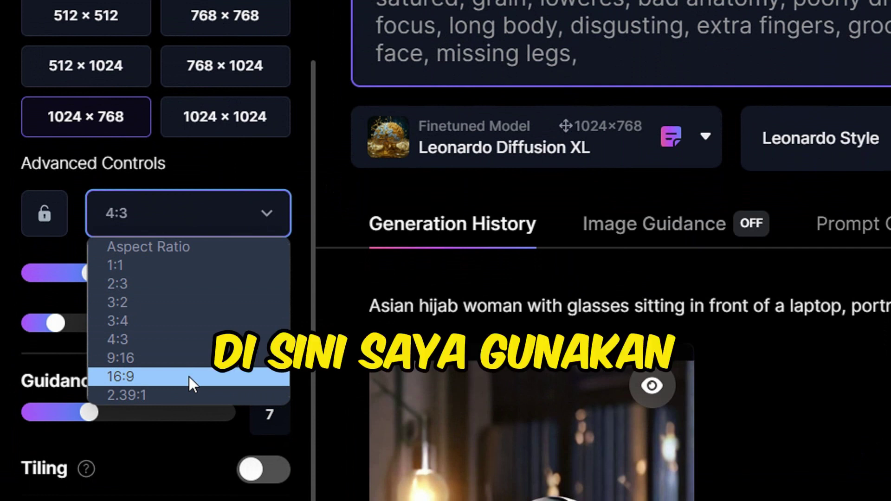
click(189, 376)
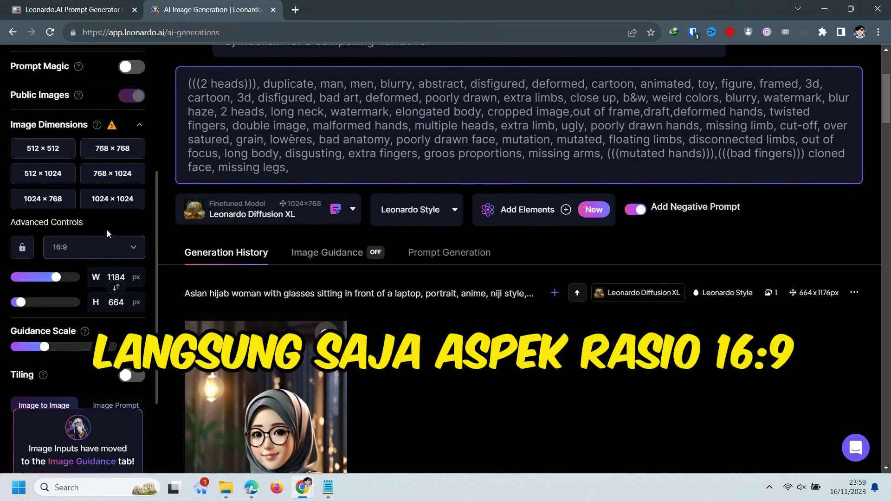
scroll(96, 259, down, 3)
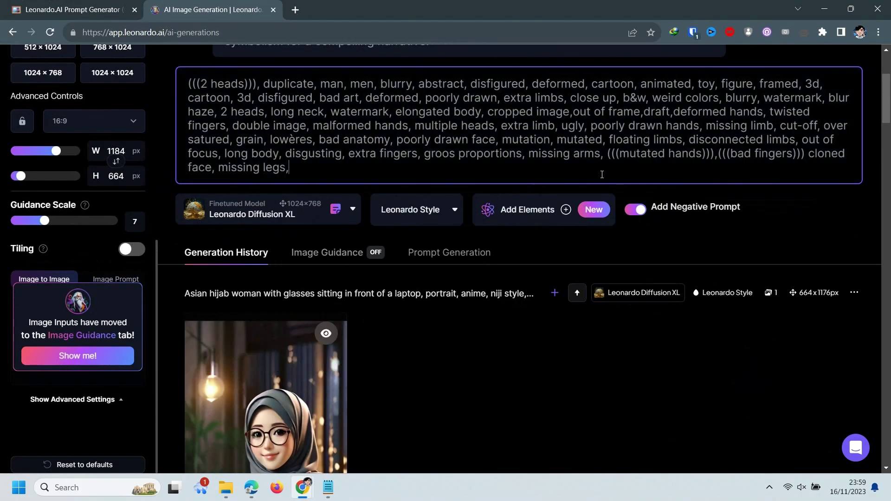
- Copy the negative prompt from the Notion page, add it to the Leonardo.Ai generation, and generate the images
scroll(602, 173, up, 4)
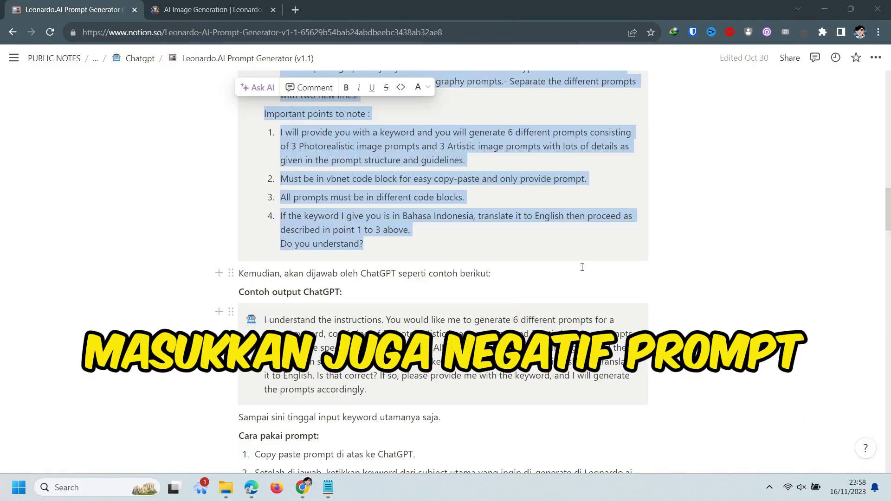
scroll(582, 267, down, 10)
drag(558, 263, 268, 154)
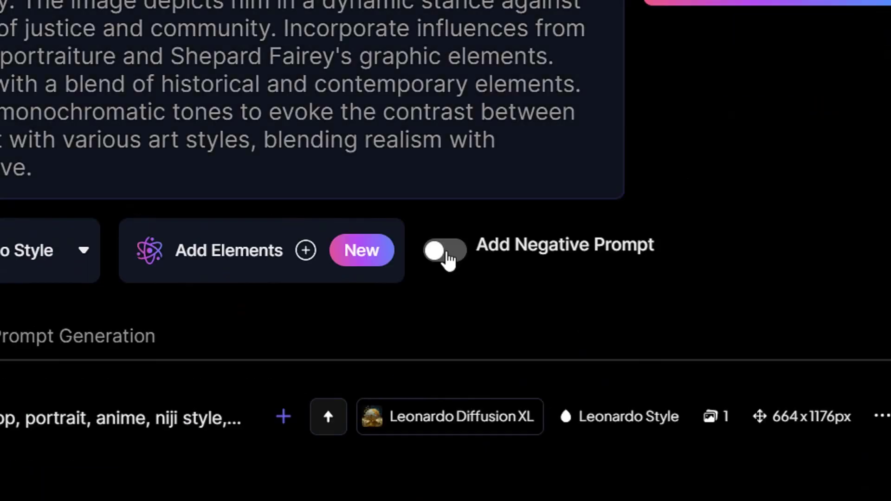
click(631, 253)
key(ctrl+v)
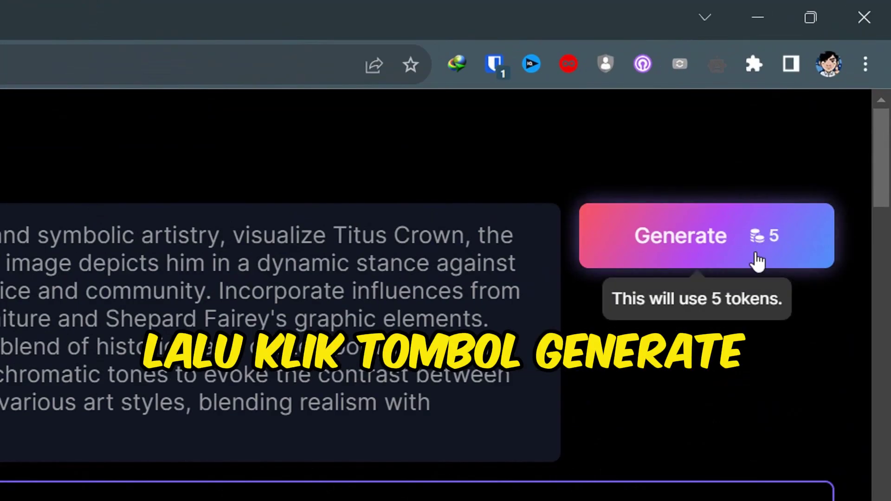
click(797, 119)
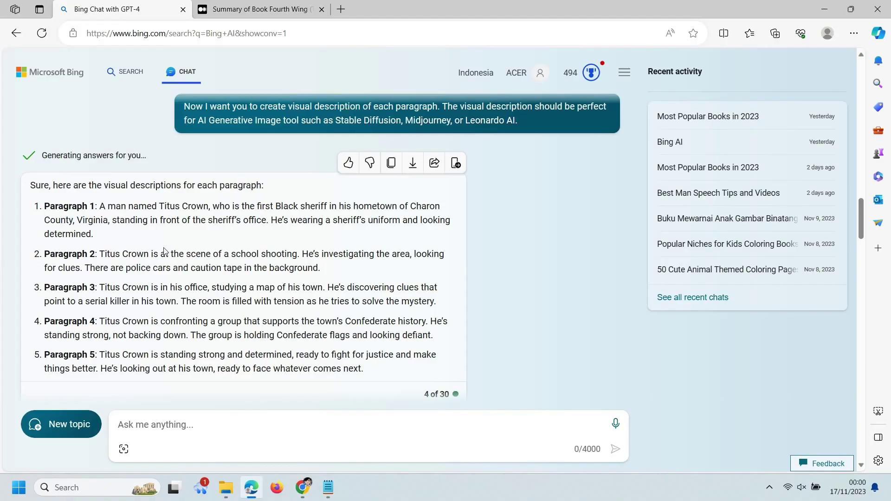
- Request ChatGPT image prompts for Titus Crown standing in front of the sheriff's office and for him at the scene of a school shooting
drag(159, 206, 357, 206)
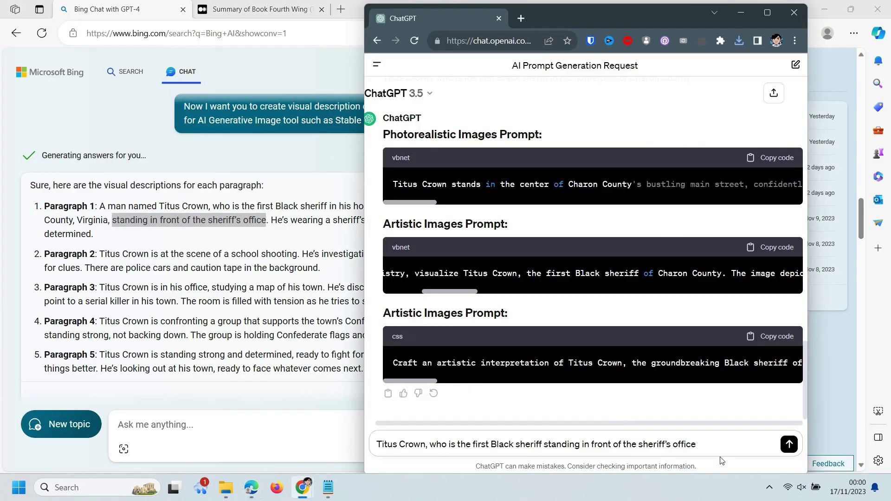
key(Return)
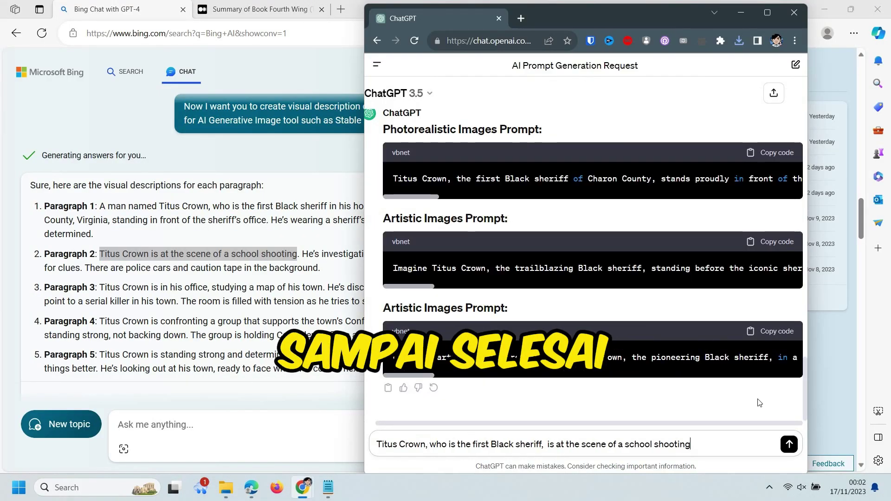
key(Return)
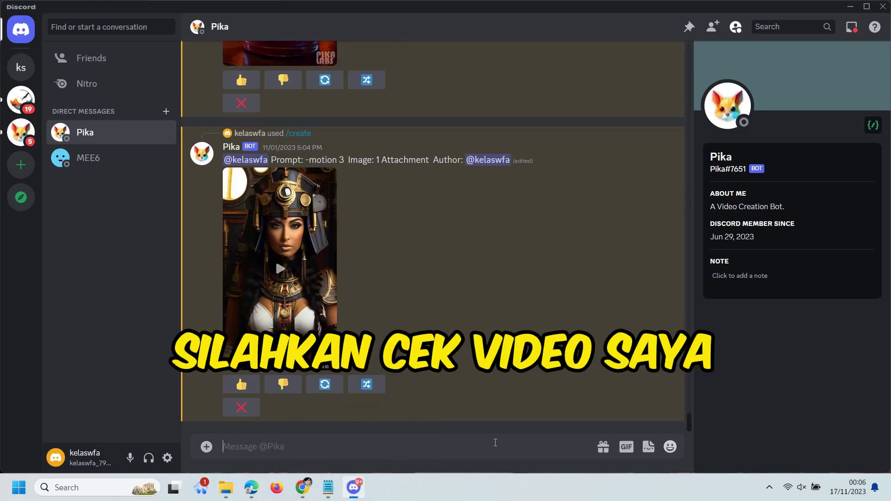
- Animate the Leonardo_Diffusion_XL_In_a_fusion_of_styles_inspired_by_realis_1.jpg image with Pika's create command, using the prompt "-motion 3"
text(/creat)
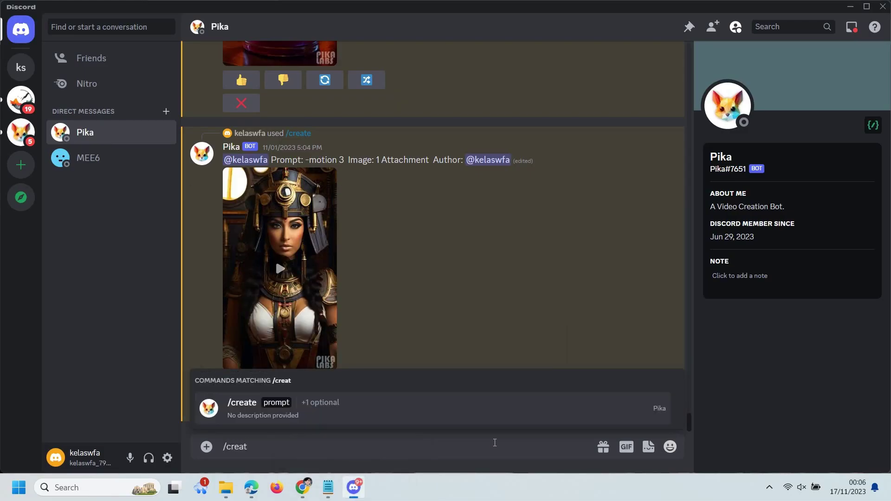
click(464, 408)
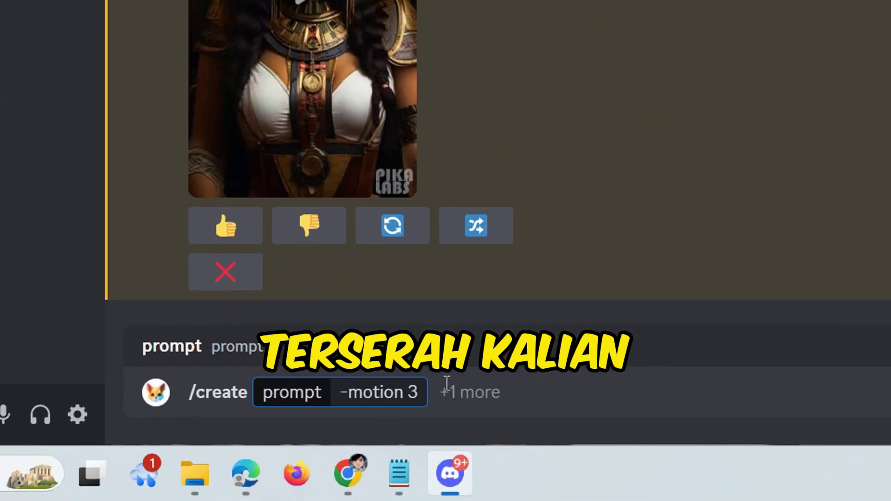
click(446, 387)
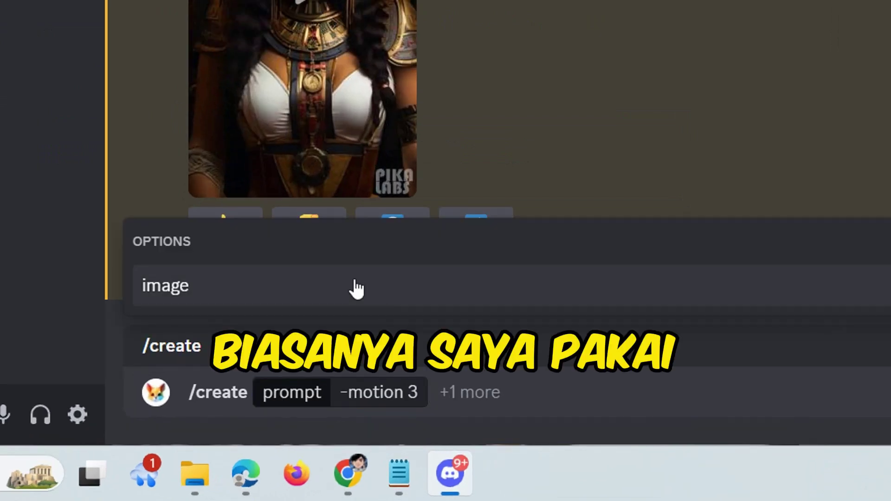
click(357, 290)
click(347, 266)
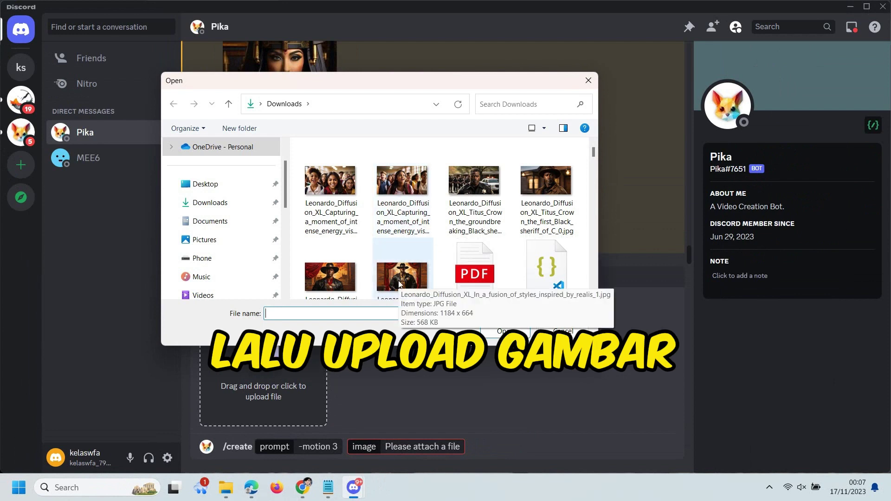
double_click(399, 279)
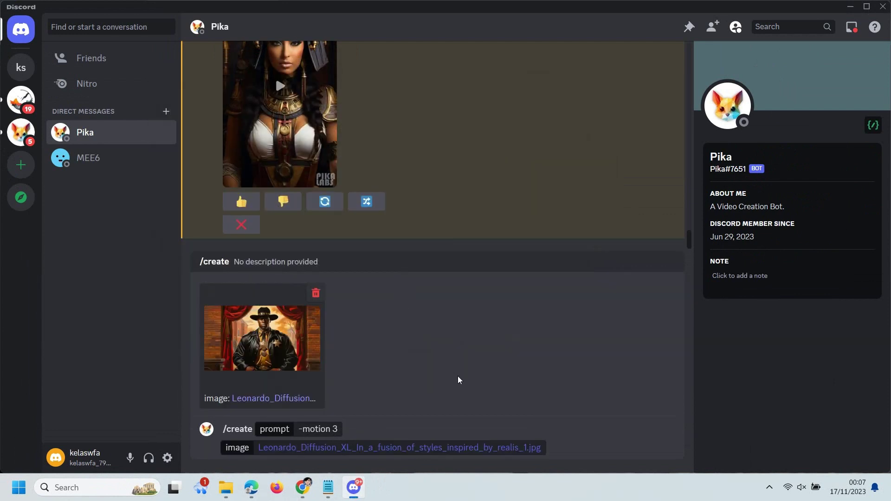
key(Return)
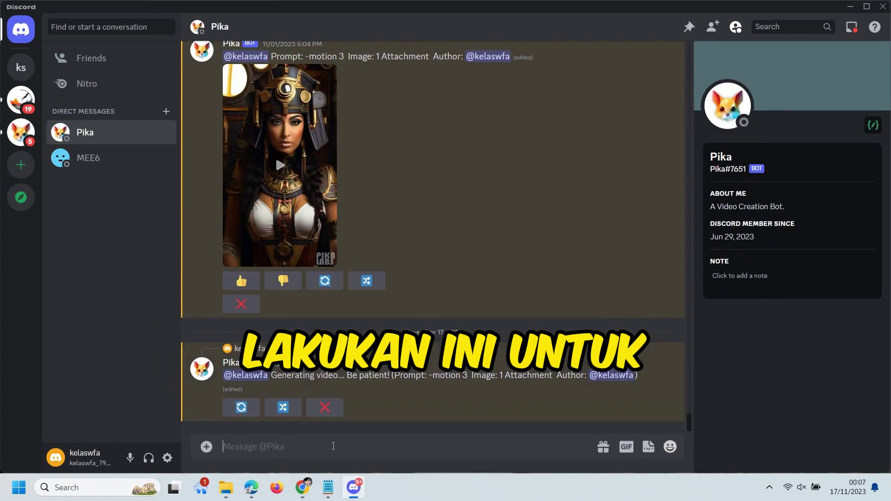
- Generate a Pika video from the police officer Titus Crown image with the prompt "-motion 3" and download the video
text(/create)
key(Tab)
text(-motion 3)
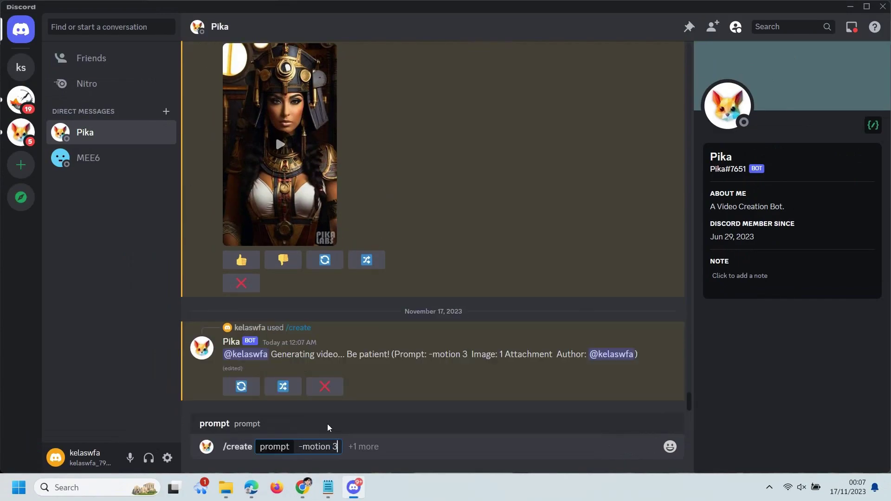
key(Tab)
click(250, 371)
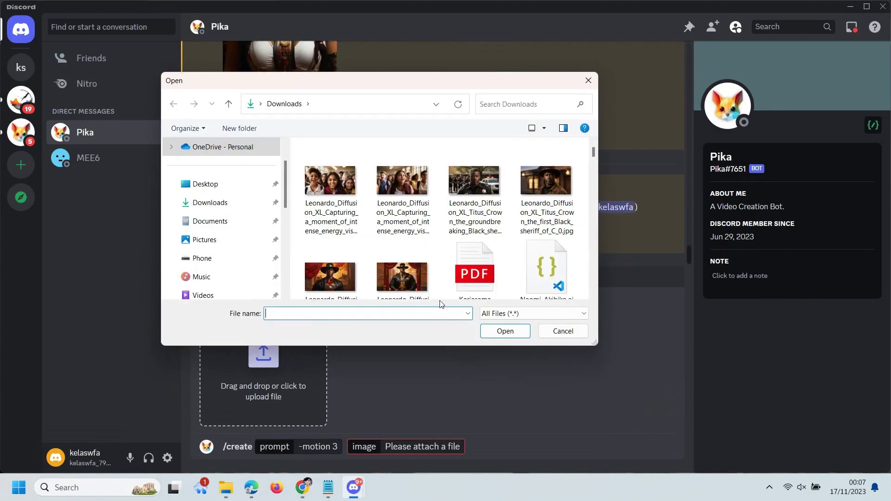
double_click(486, 193)
key(Return)
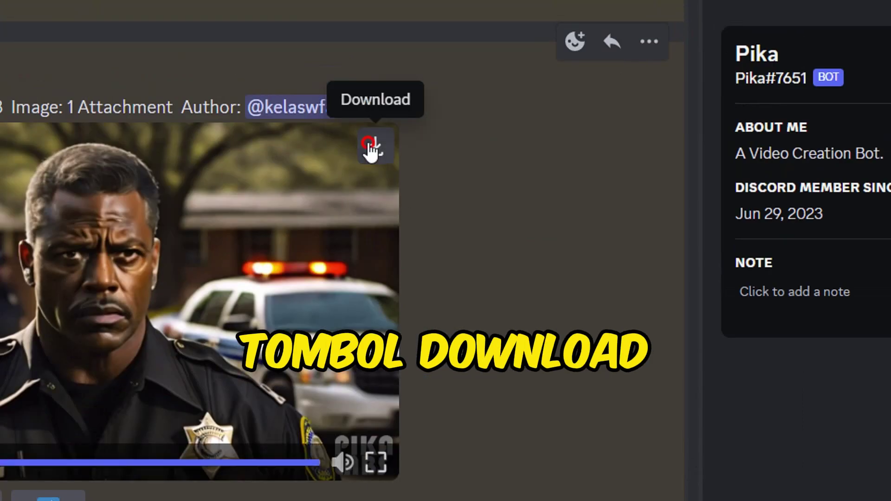
click(530, 203)
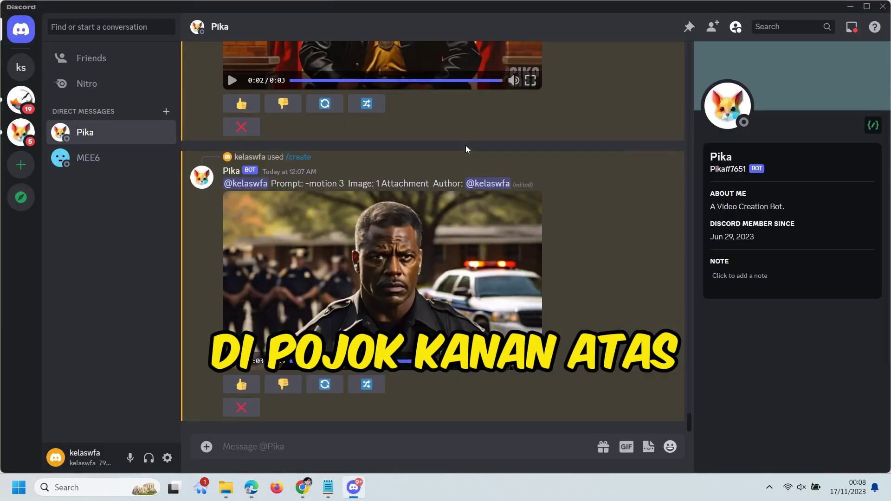
scroll(466, 149, up, 3)
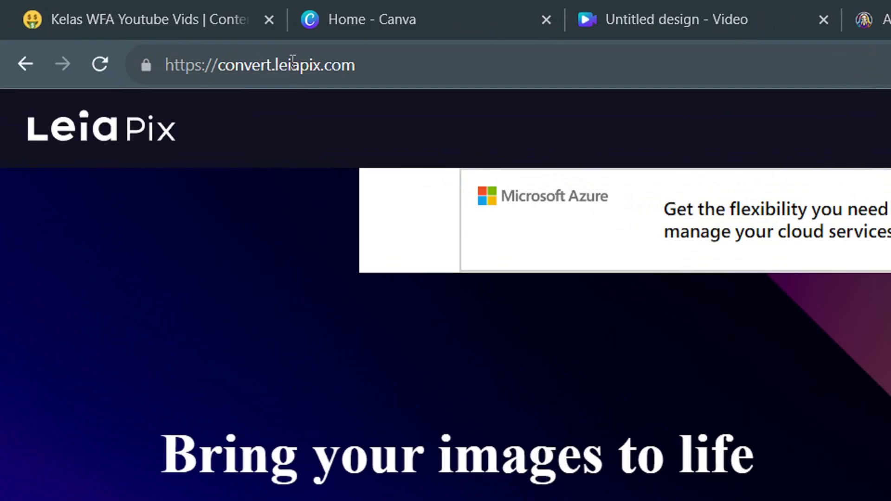
- Switch to LeiaPix at convert.leiapix.com, sign in and upload the image of the cheering students
triple_click(292, 62)
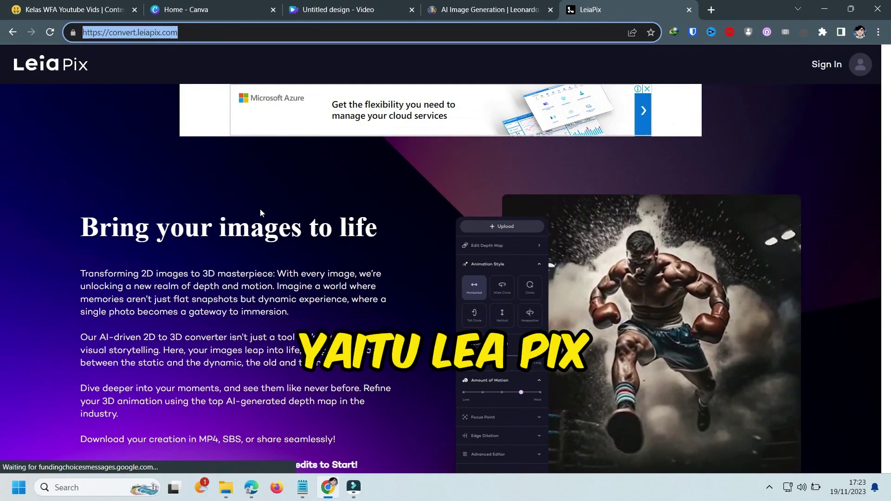
click(358, 188)
click(827, 65)
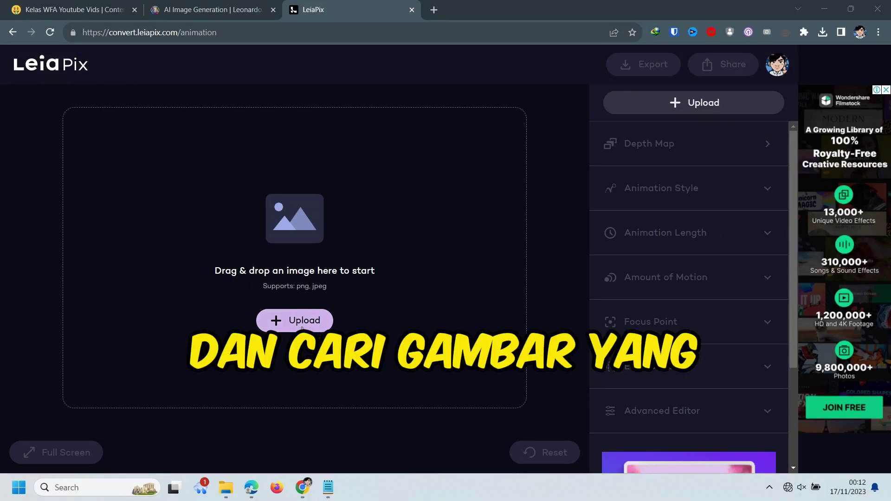
click(426, 225)
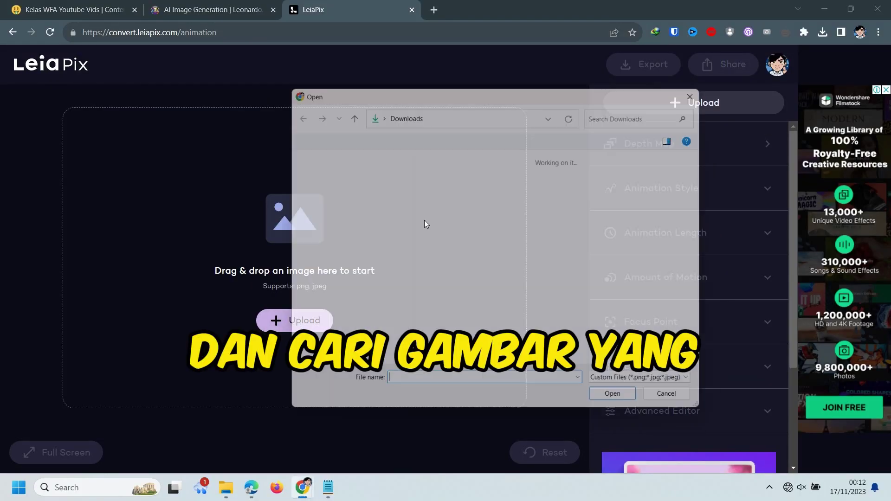
double_click(448, 186)
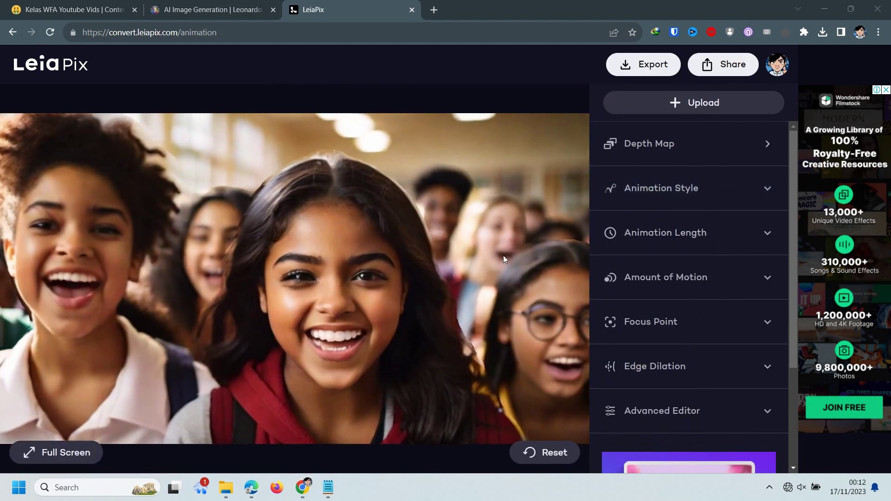
- Export the student animation as MP4 (limited to 720p), save it and close the export dialog
click(644, 71)
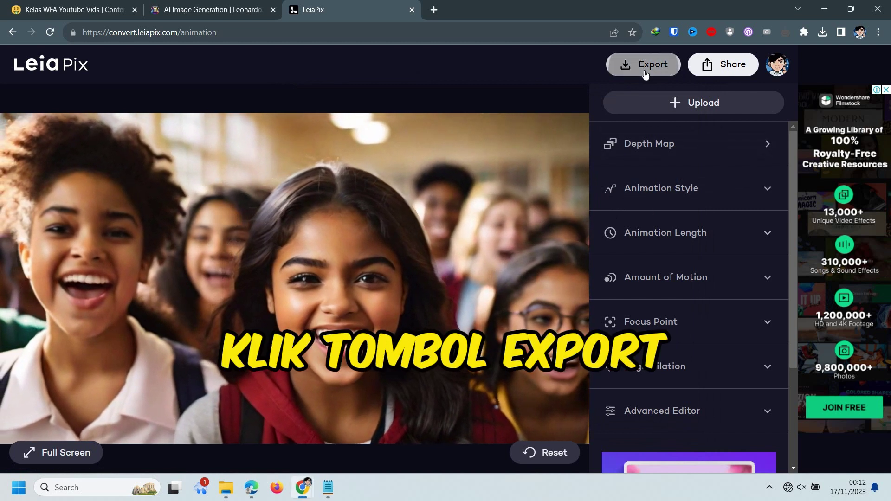
click(427, 291)
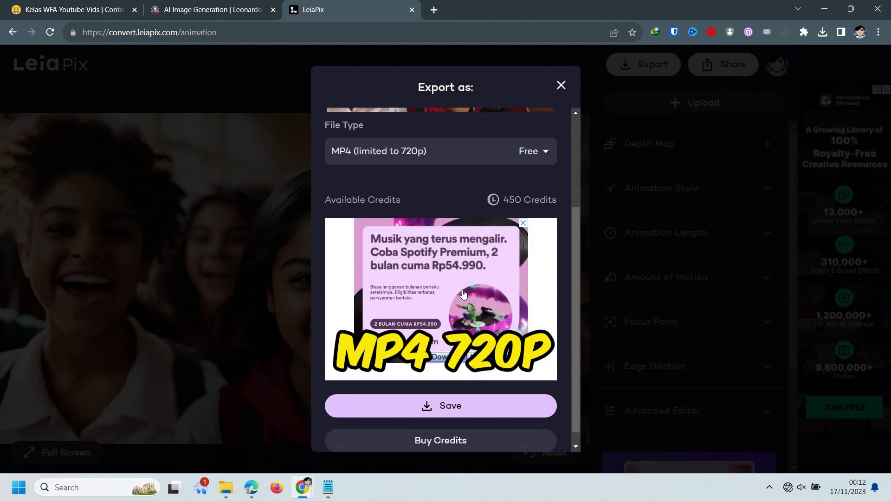
scroll(463, 293, down, 1)
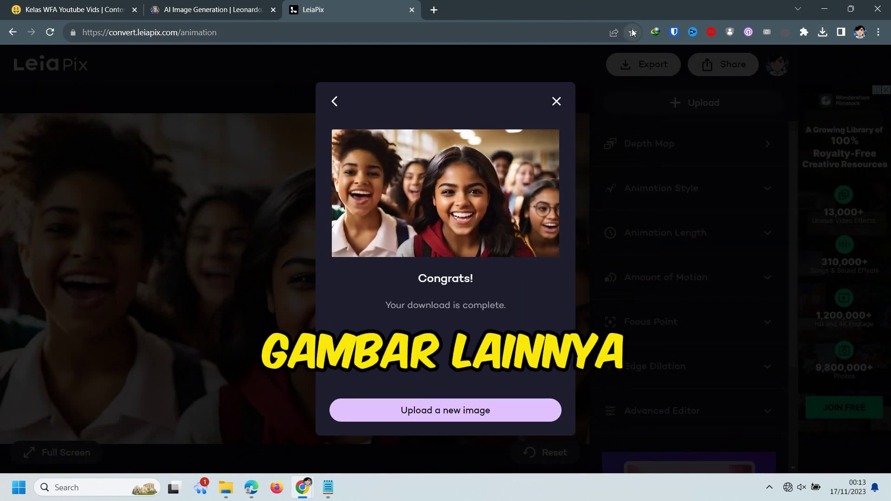
click(556, 101)
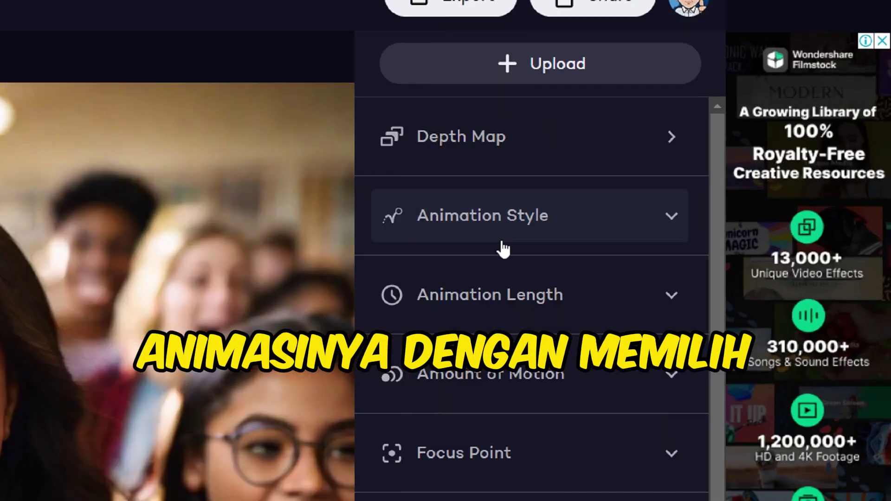
- Try the Horizontal, Wide Circle and Circle animation styles on the student image, ending with Tall circle
click(681, 193)
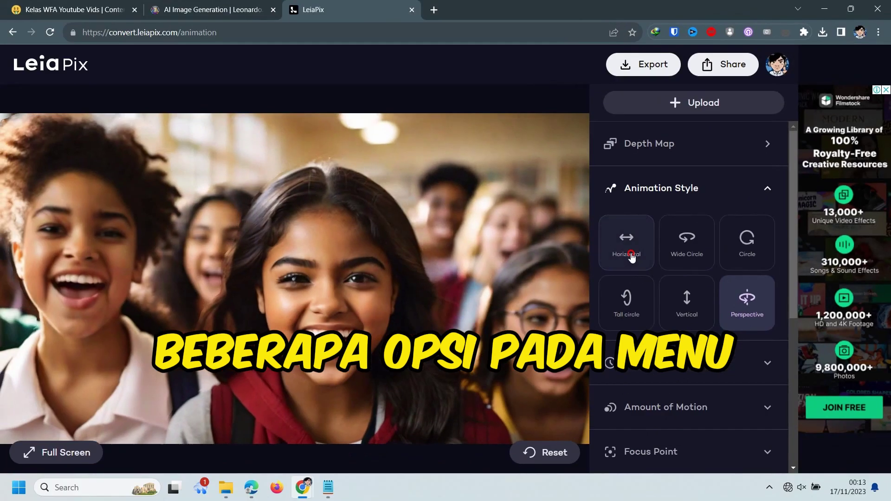
click(374, 362)
click(698, 254)
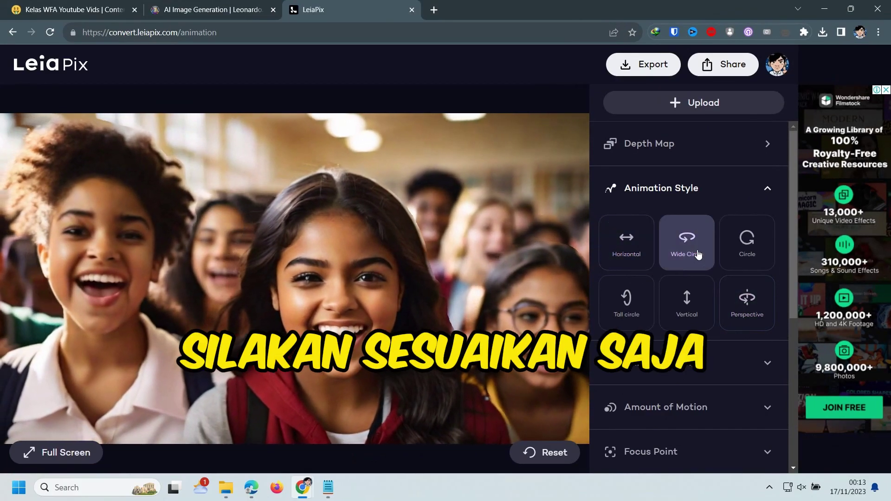
click(756, 257)
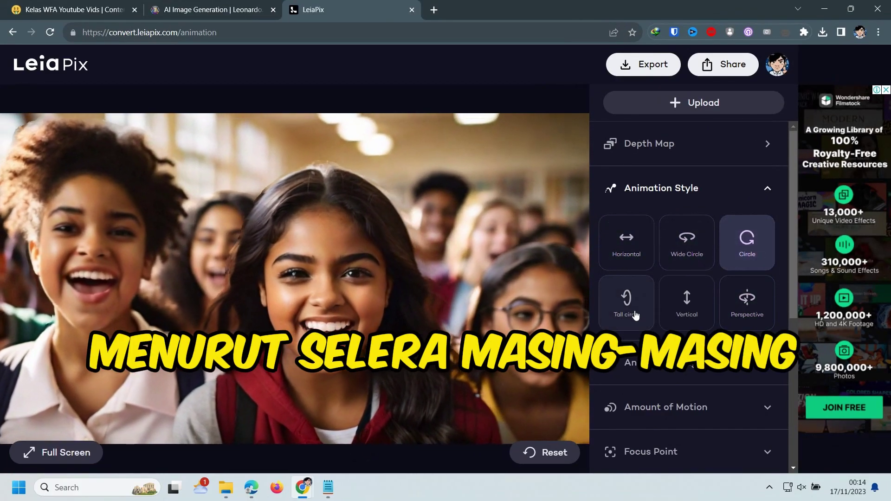
click(636, 315)
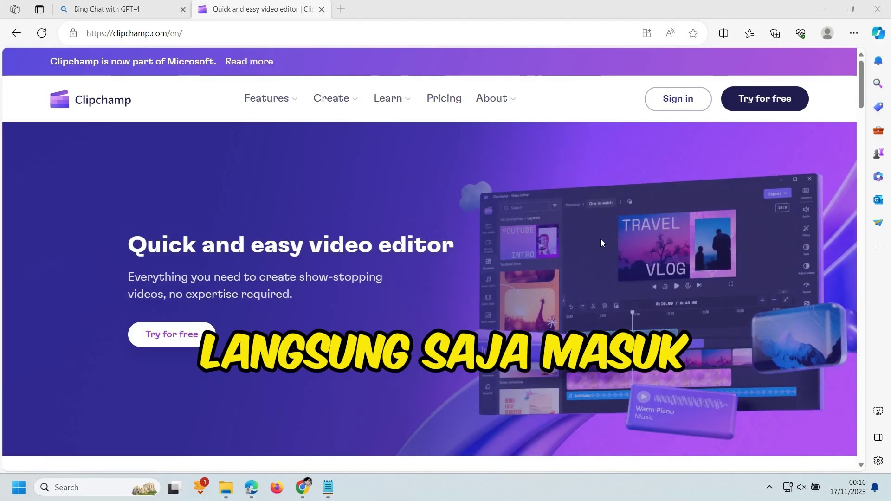
- Switch to Clipchamp, sign in and create a new video from scratch
click(682, 103)
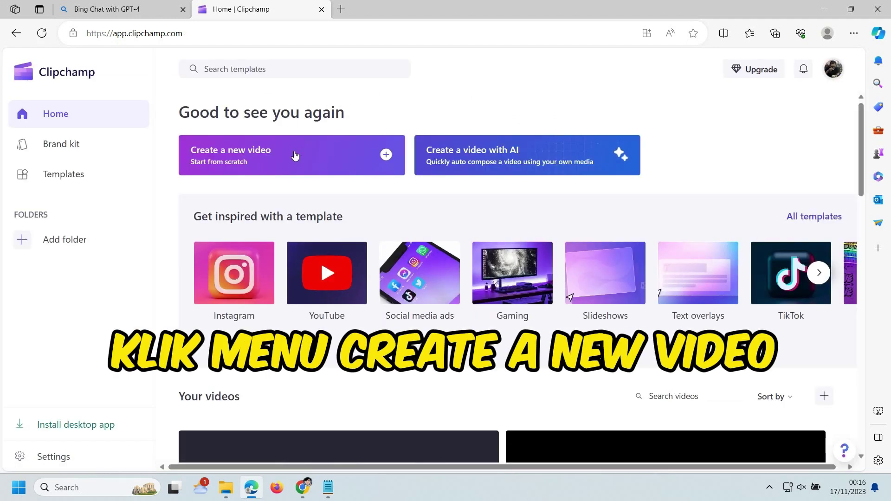
click(294, 156)
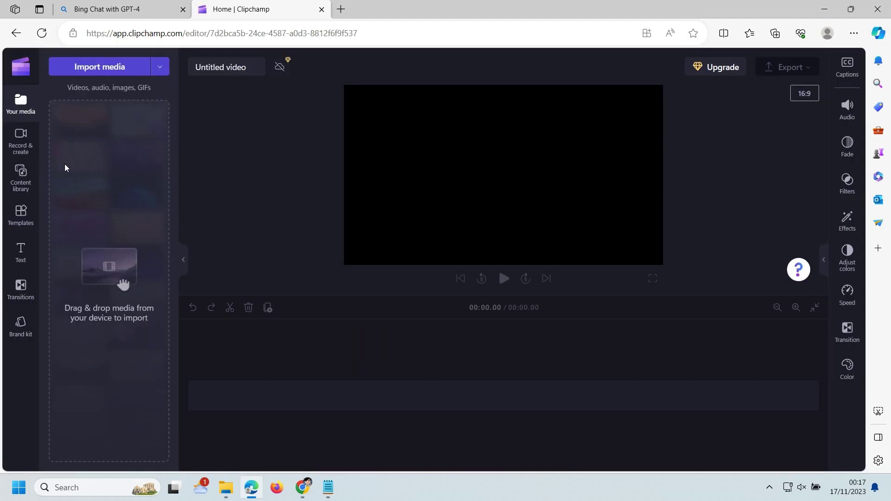
- Open the text-to-speech tool for the project and set its language to English (United States)
click(17, 137)
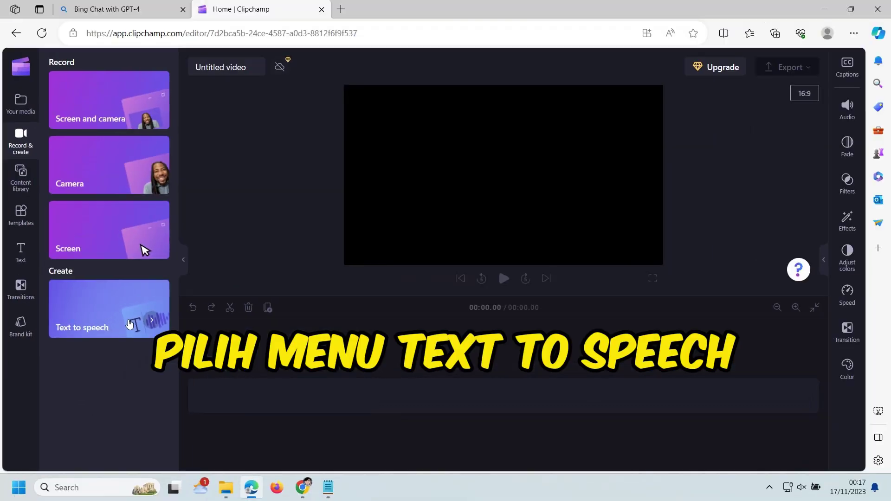
click(129, 324)
click(388, 163)
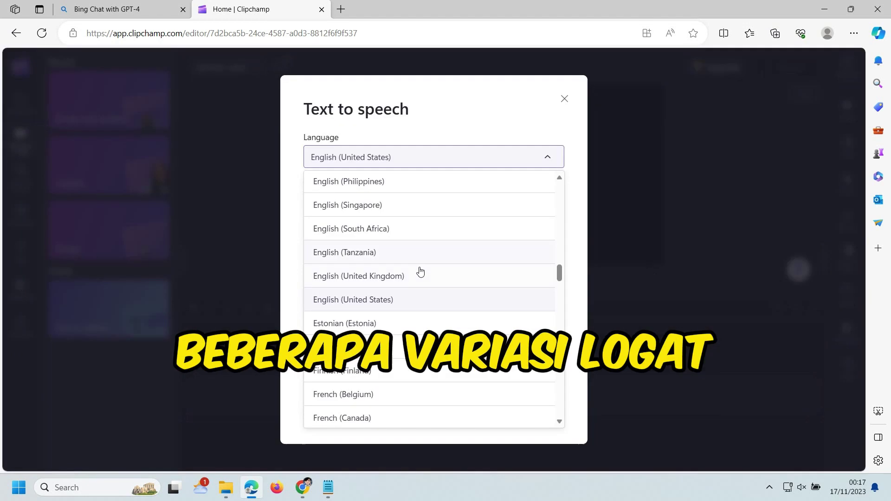
scroll(404, 286, down, 1)
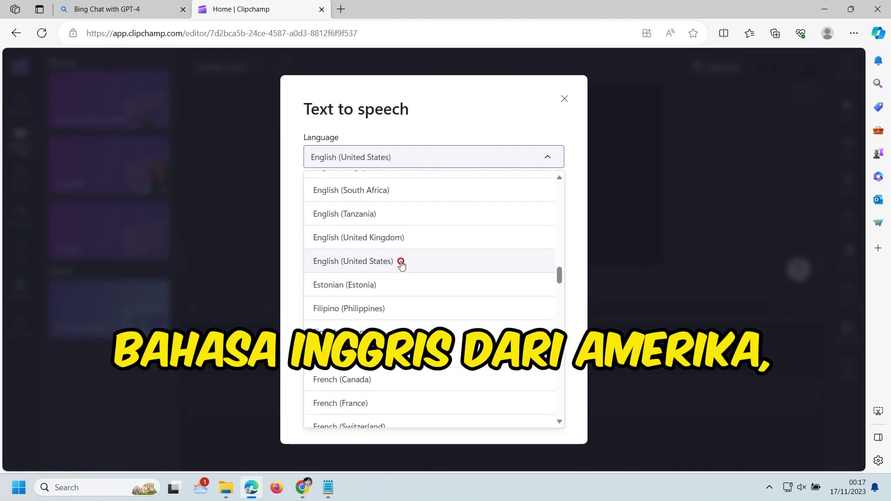
click(401, 263)
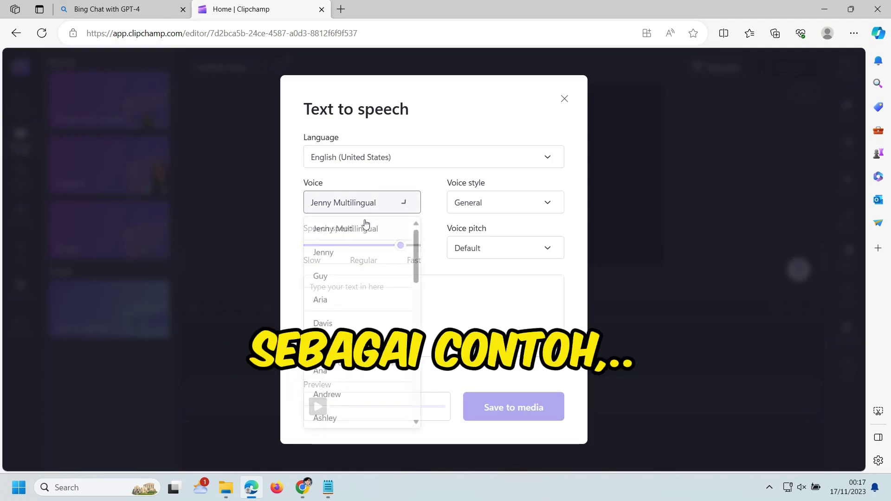
- Try the Christopher and Guy voices for the voice-over and look through the available voice styles
scroll(375, 283, down, 1)
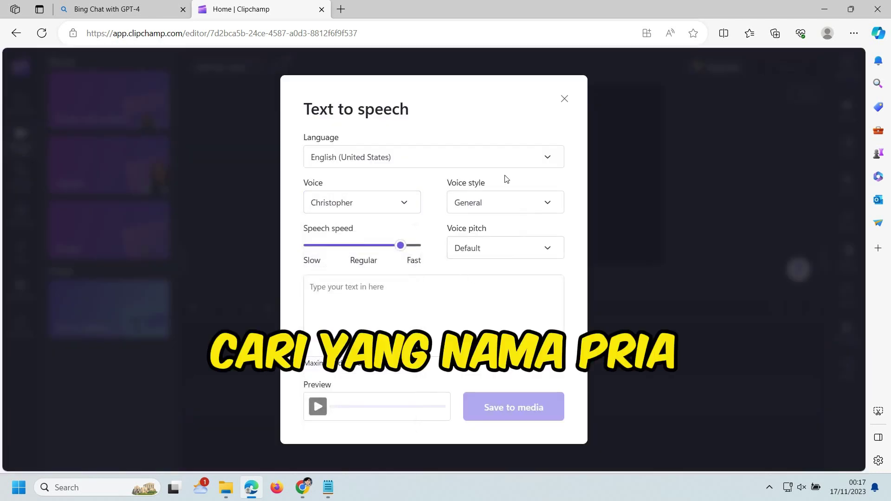
click(499, 202)
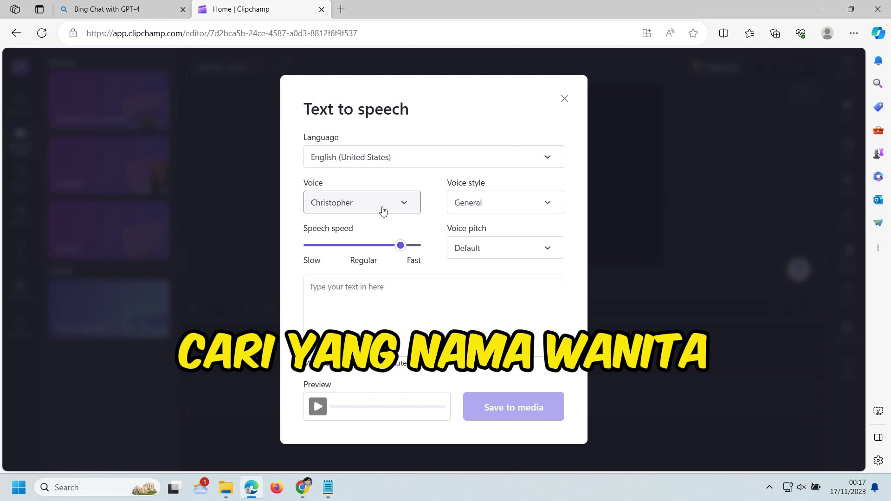
scroll(361, 246, up, 4)
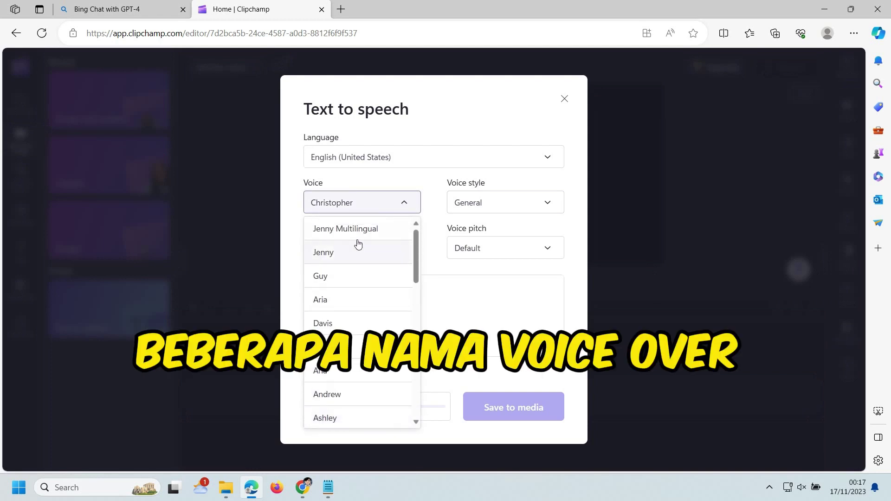
click(350, 277)
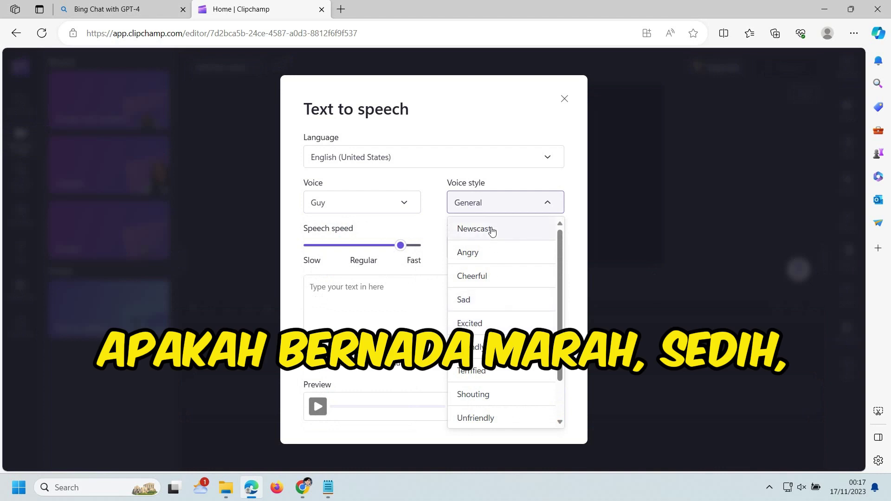
scroll(490, 276, down, 1)
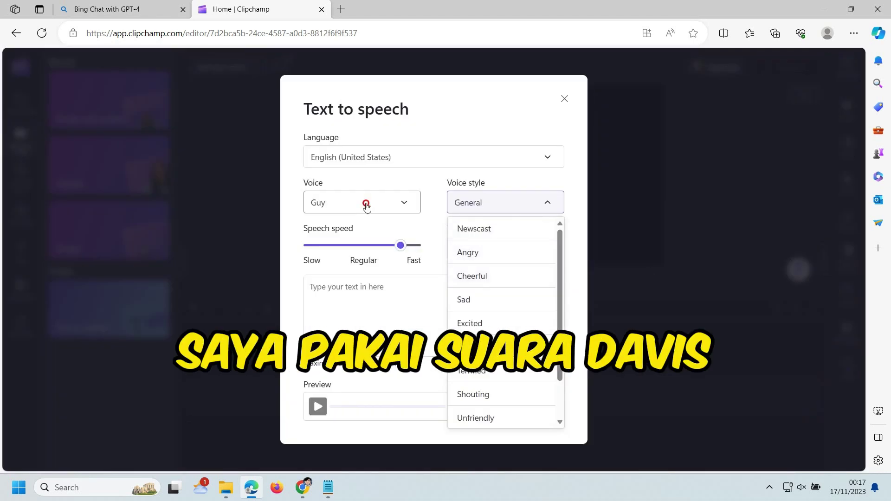
- Set the text-to-speech voice to Davis and the voice style to Friendly
click(364, 203)
click(368, 323)
click(526, 203)
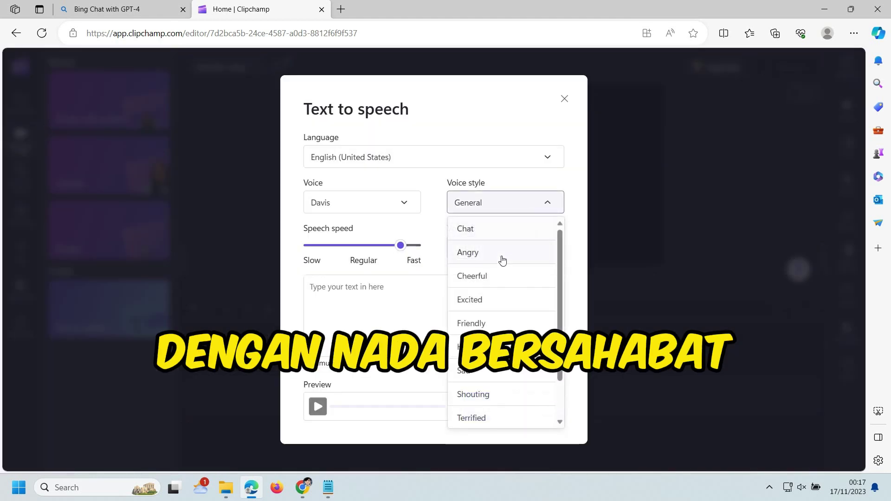
scroll(496, 278, down, 1)
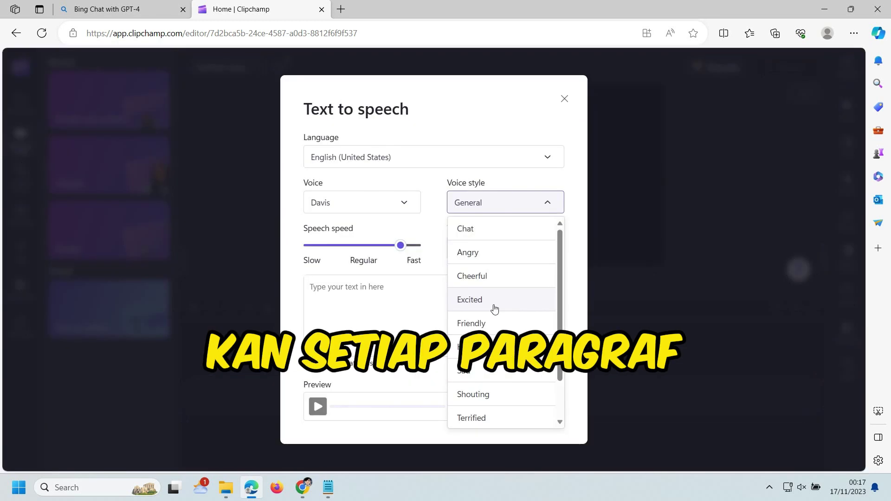
click(492, 328)
- Copy the first paragraph of the book summary from Bing Chat into the speech text and save the voice-over to the media
click(409, 312)
click(107, 9)
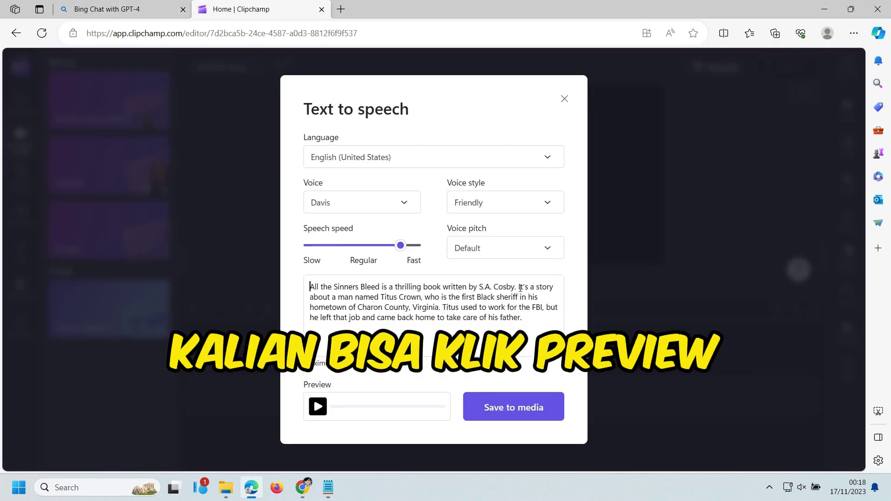
click(517, 406)
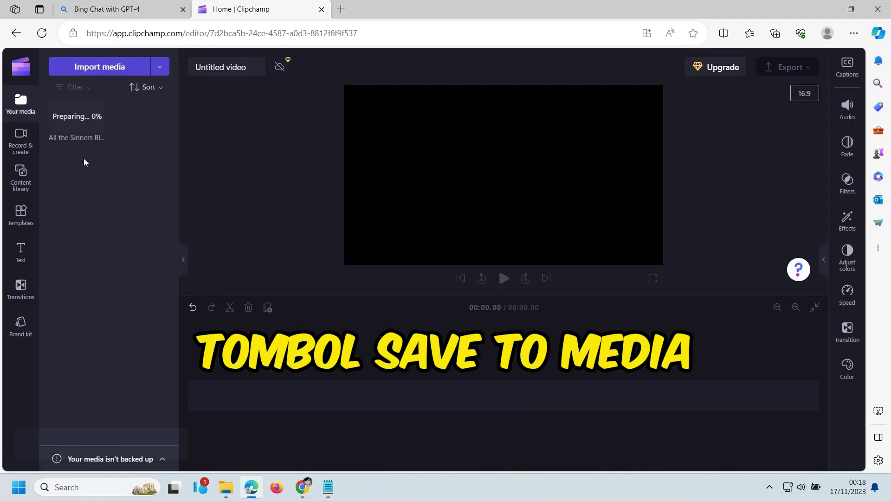
- Place the six paragraph voice-over clips one after another on the timeline in story order and play them back briefly
drag(138, 141, 518, 395)
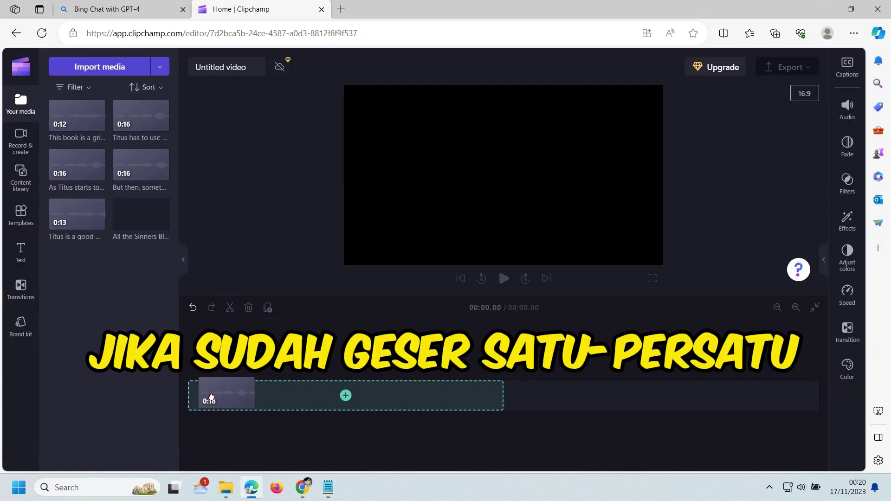
drag(77, 214, 535, 396)
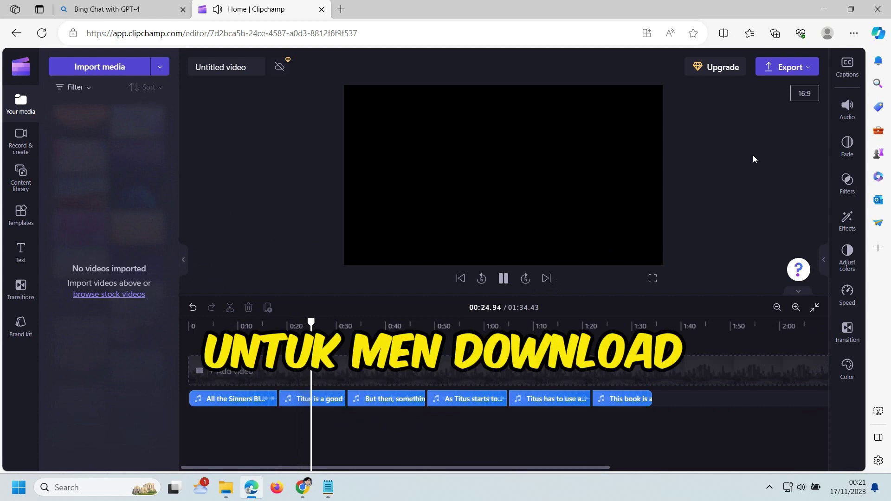
key(space)
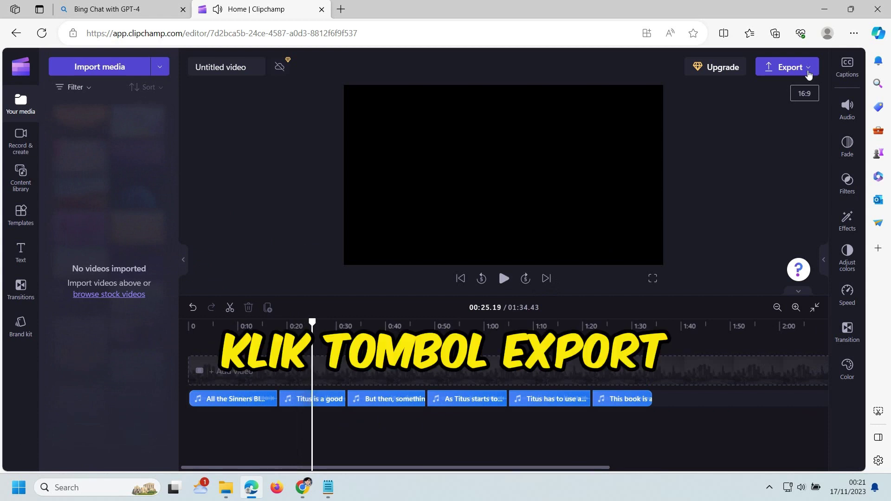
- Export the voice-over video at 720p under the title Voiceover Only and open the downloaded file from its folder
click(795, 64)
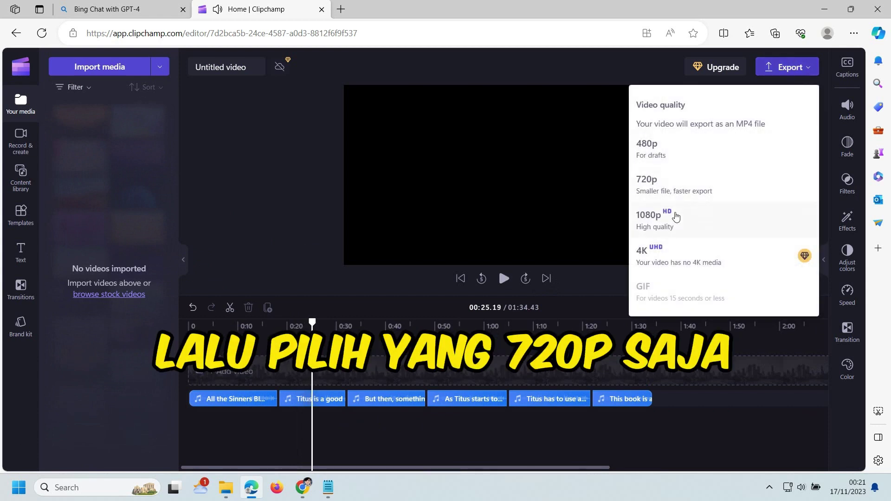
click(649, 181)
click(187, 155)
text(Voiceover Only)
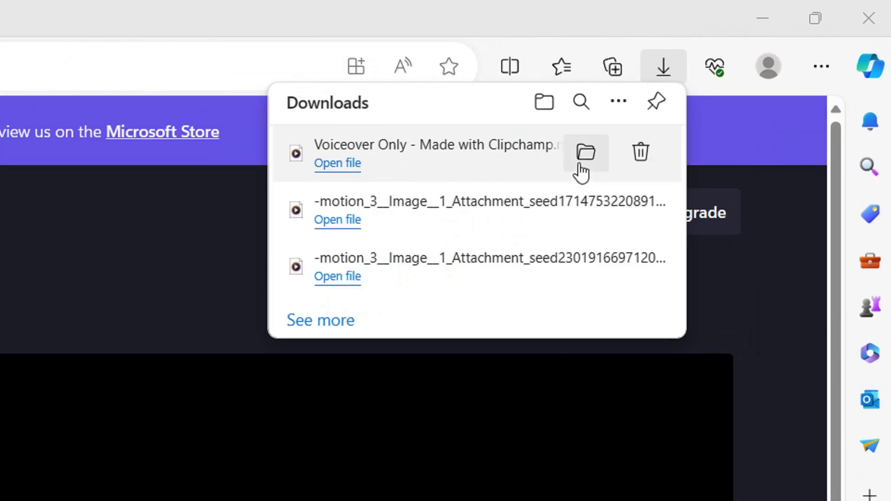
click(735, 77)
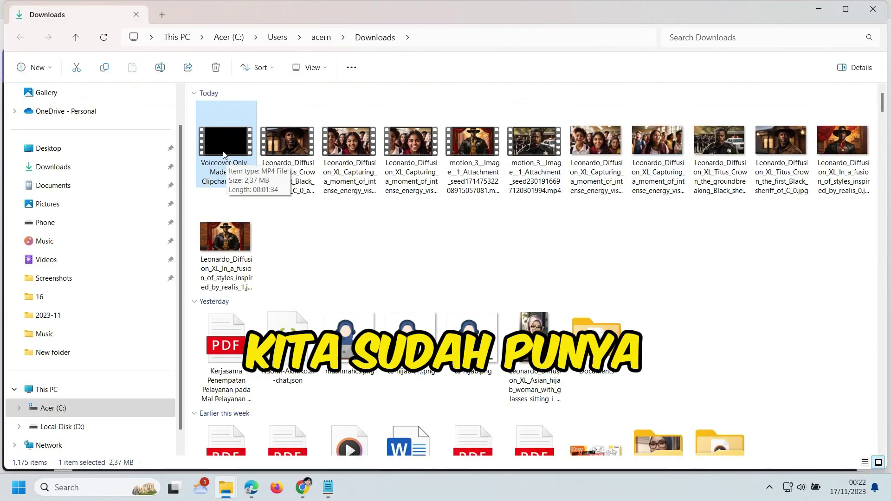
double_click(224, 155)
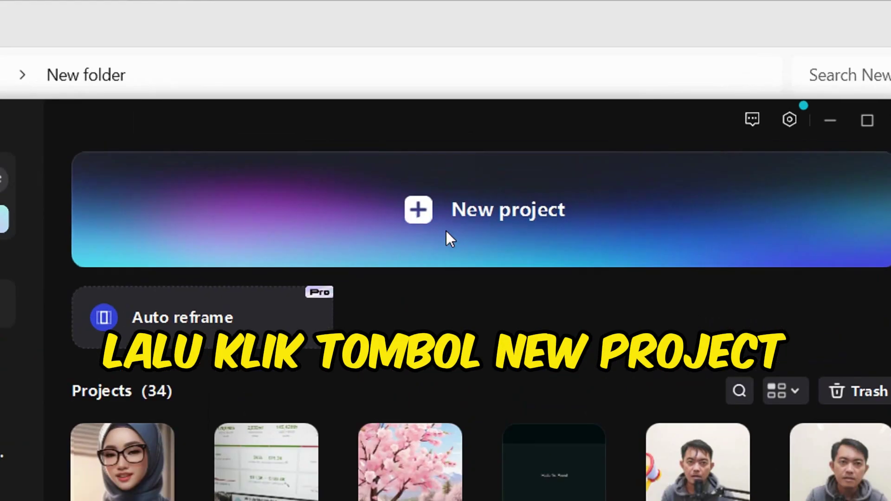
- Switch to CapCut, start a new project, import the Voiceover Only video and place it at the start of the timeline
click(507, 234)
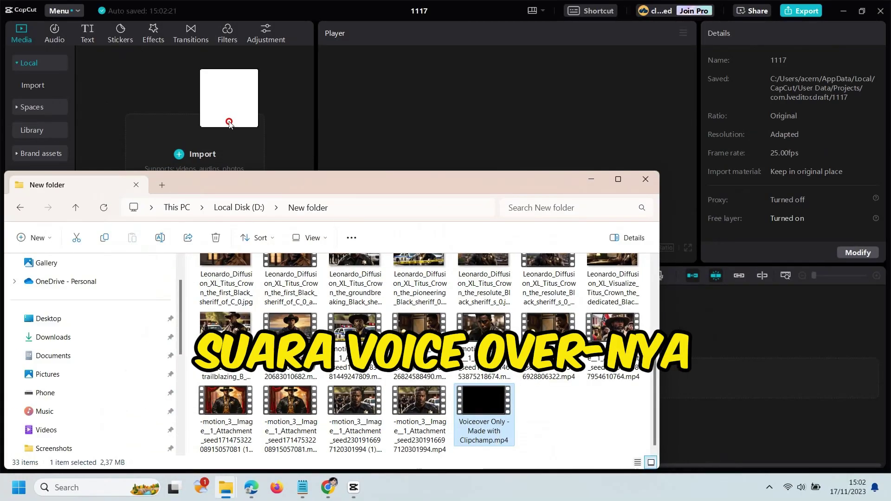
drag(229, 123, 225, 121)
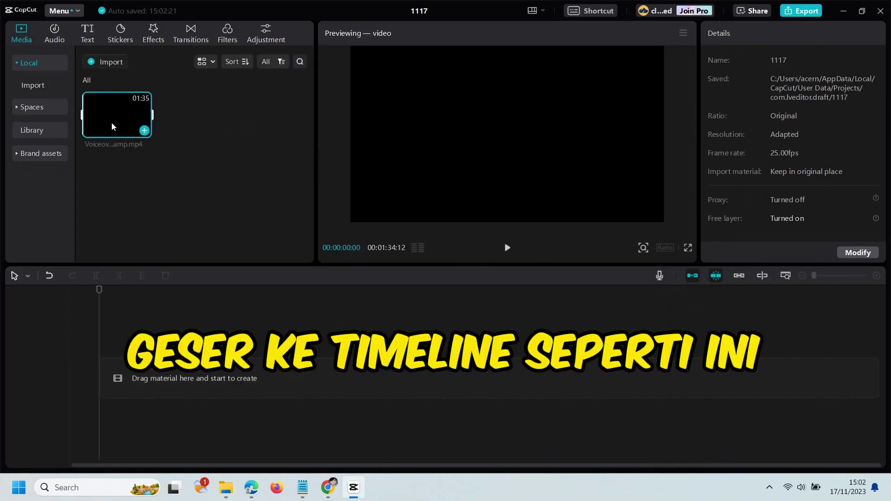
drag(112, 118, 135, 233)
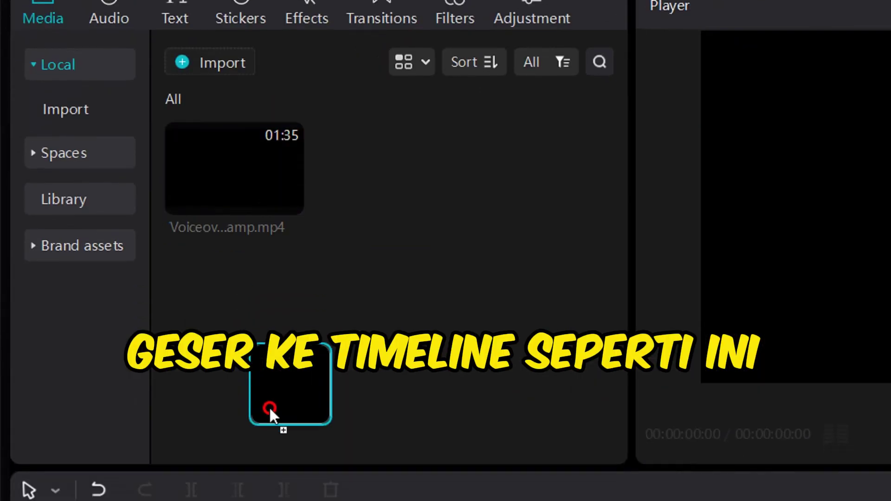
drag(269, 406, 116, 381)
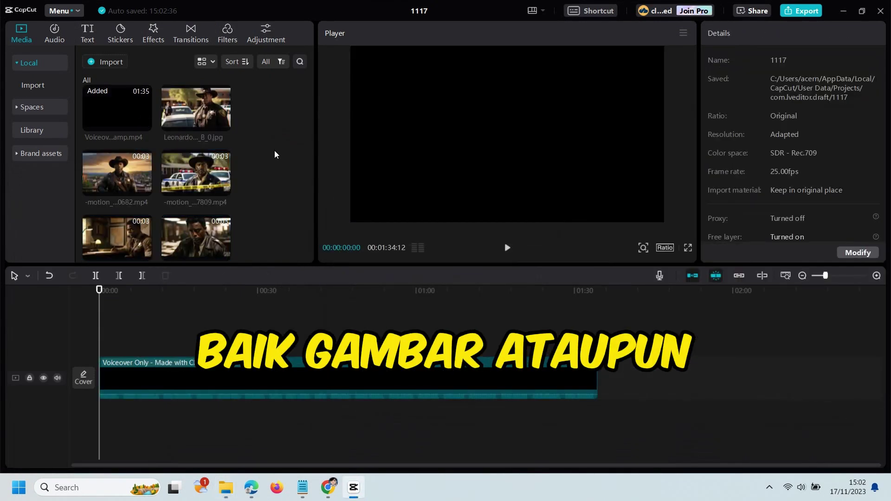
- Place the first green valley landscape image after the two sheriff motion clips on the track above the voice-over
scroll(269, 167, down, 5)
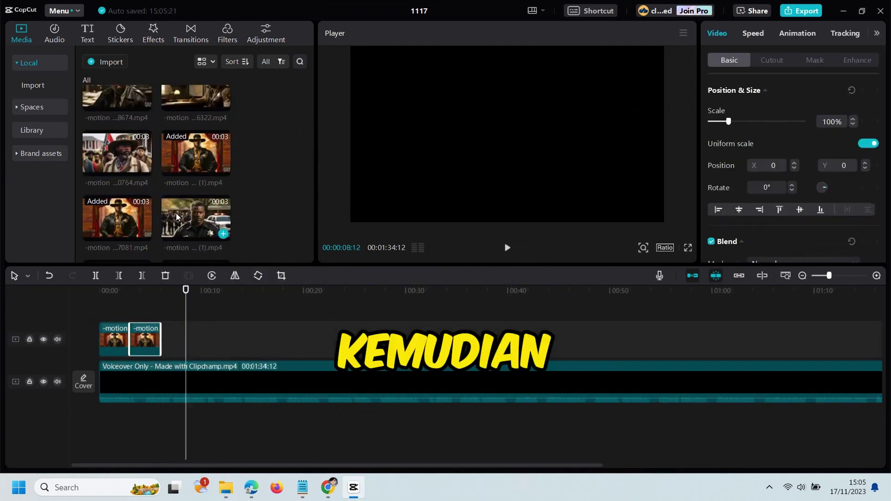
scroll(176, 213, down, 3)
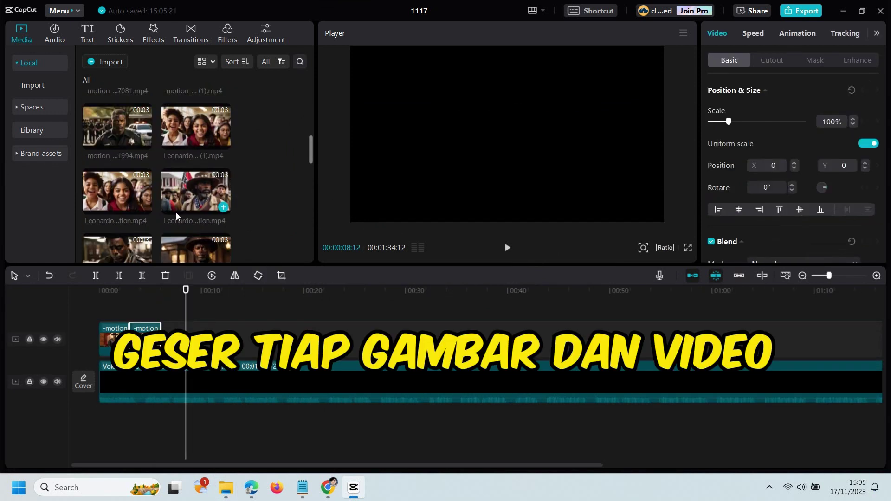
scroll(256, 179, down, 5)
drag(200, 204, 186, 339)
scroll(210, 213, down, 2)
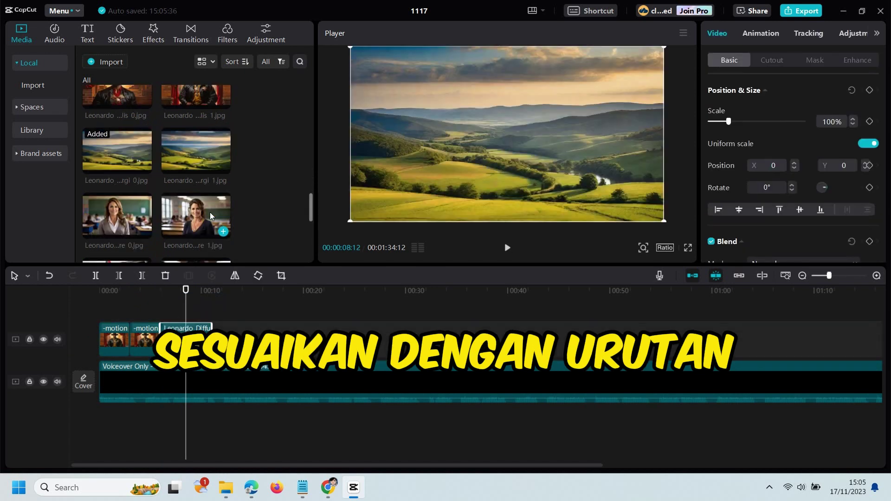
- Check the paragraph order in Bing Chat, add the second valley landscape image at the end of the visuals track and play it back
key(alt+Tab)
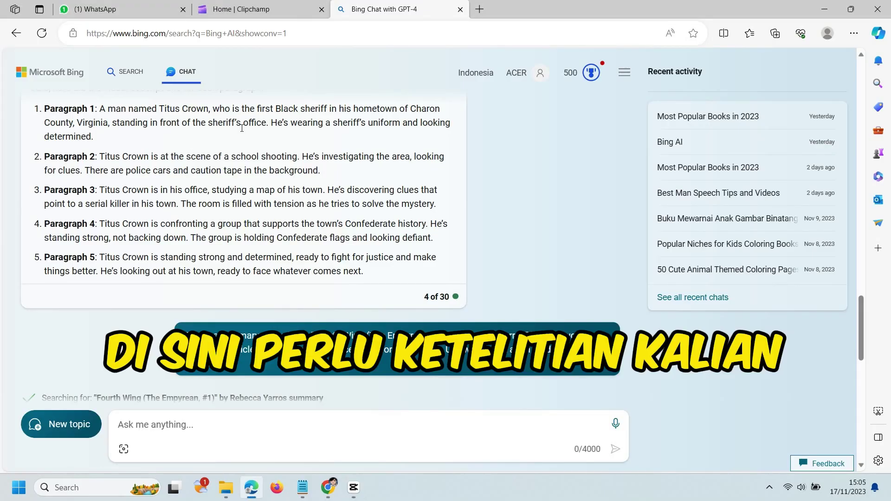
key(alt+Tab)
click(239, 188)
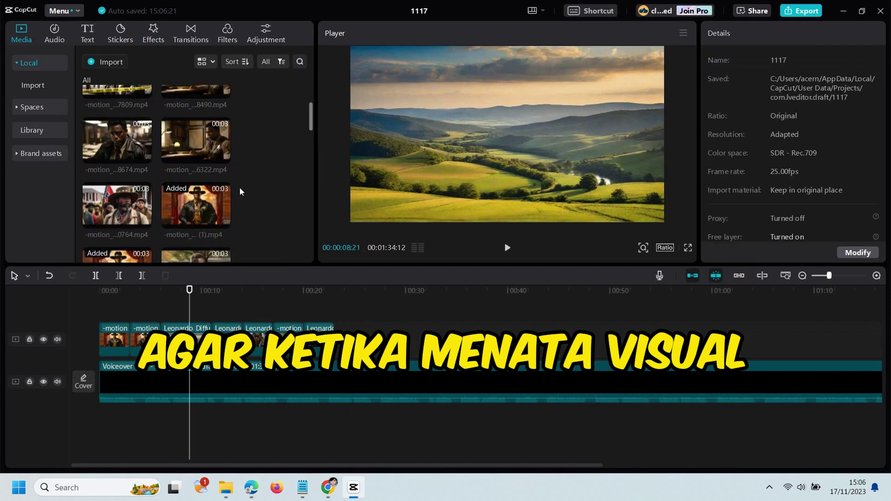
scroll(241, 177, down, 2)
drag(185, 208, 360, 331)
click(288, 247)
key(space)
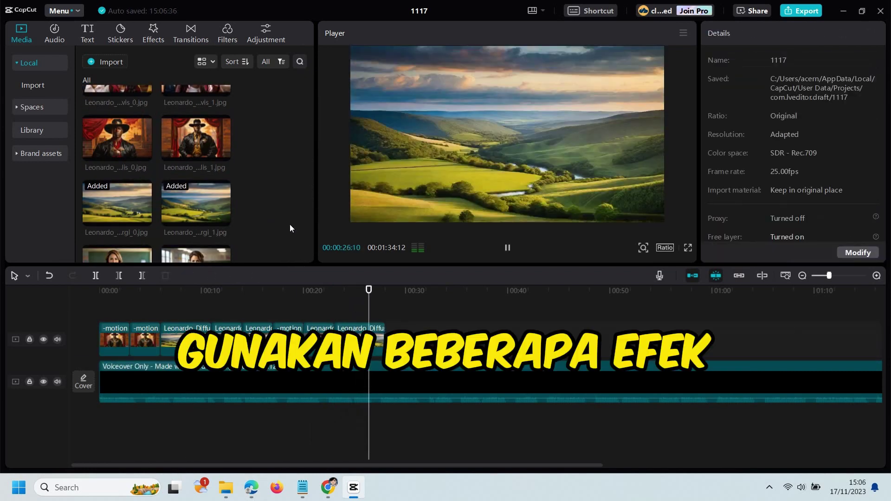
scroll(254, 163, down, 2)
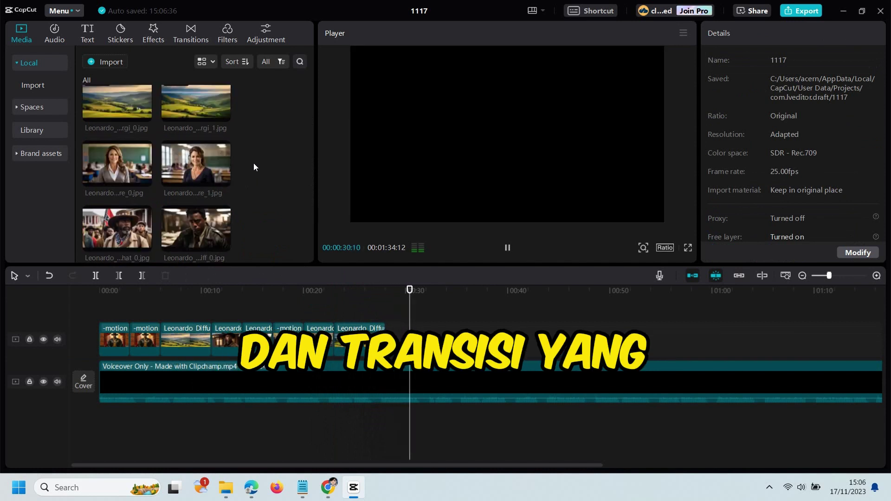
scroll(254, 163, down, 2)
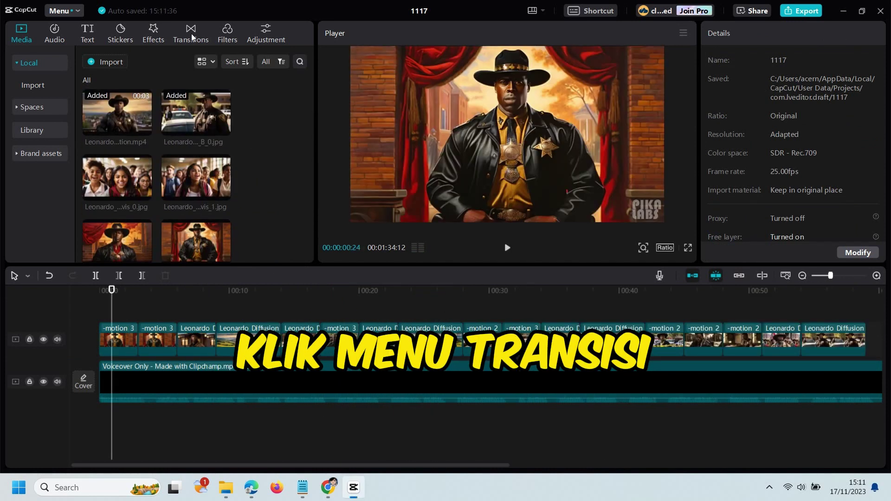
- Add a transition between the first two sheriff clips on the visuals track and preview it
click(191, 33)
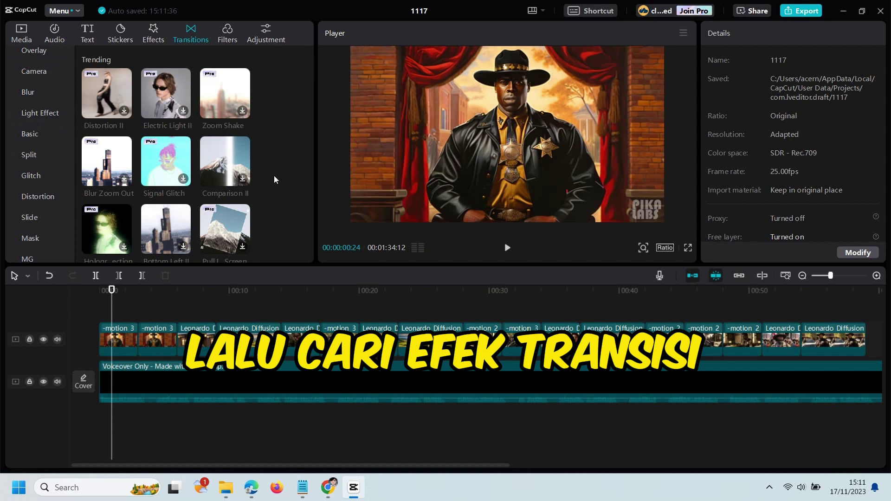
scroll(243, 170, down, 3)
drag(167, 118, 137, 334)
click(526, 277)
click(124, 318)
key(space)
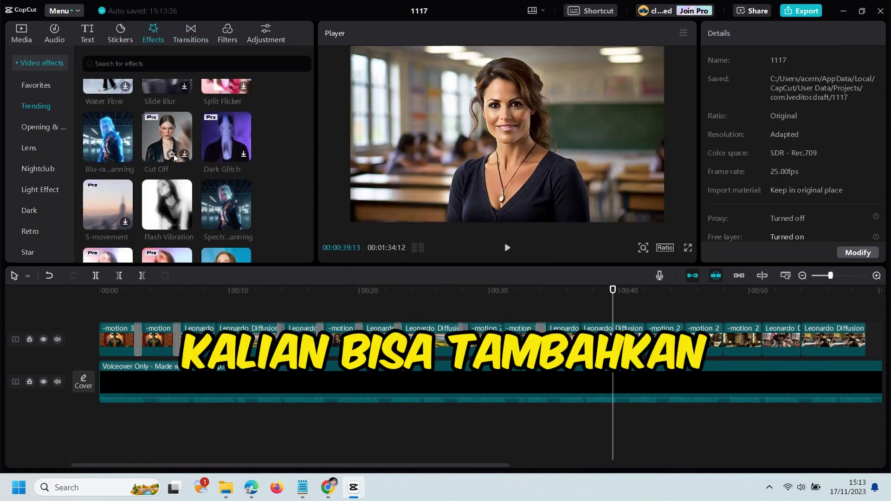
- Add the trending Blu-ray Scanning effect above the image of the teacher in the classroom and preview it
scroll(110, 175, up, 1)
drag(110, 175, 582, 318)
click(581, 308)
key(space)
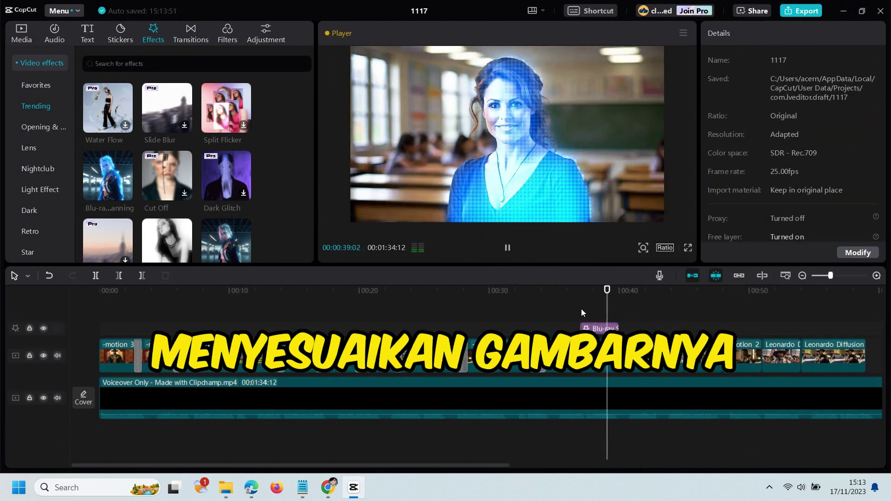
key(space)
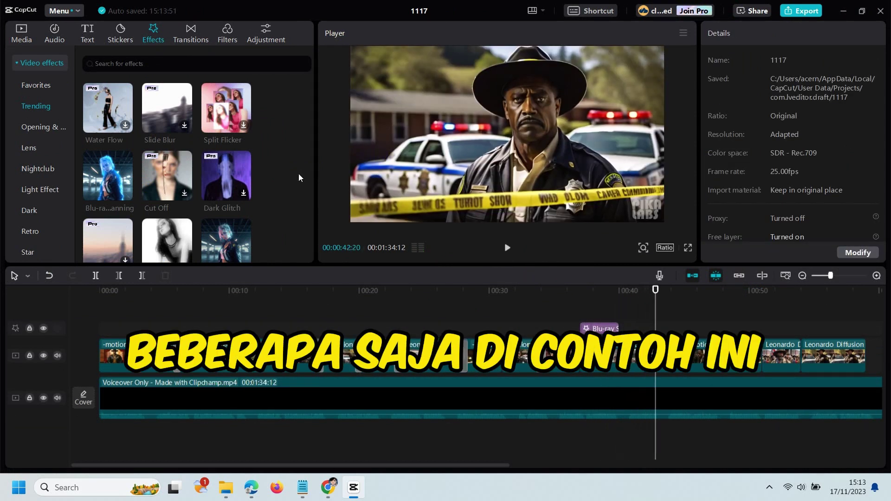
- Add the Dizzy effect above the clip of the sheriff at the police tape and preview it
scroll(299, 174, down, 3)
drag(236, 108, 537, 273)
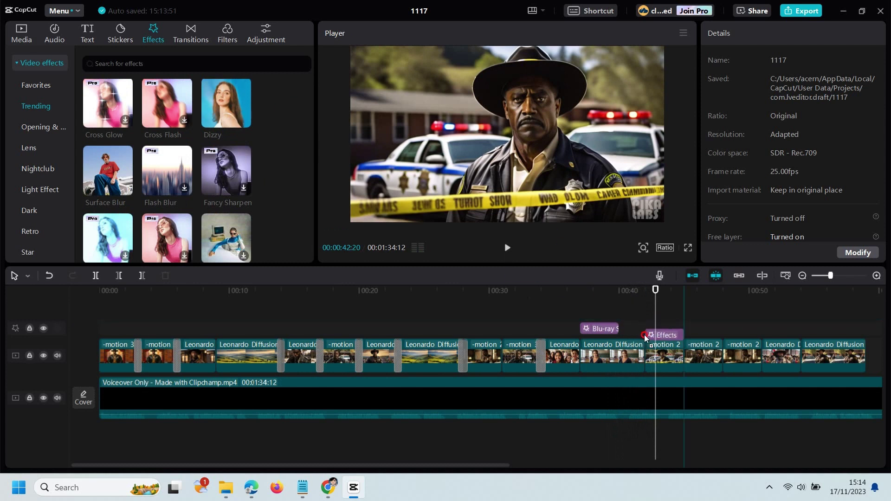
drag(645, 338, 645, 336)
click(635, 328)
key(space)
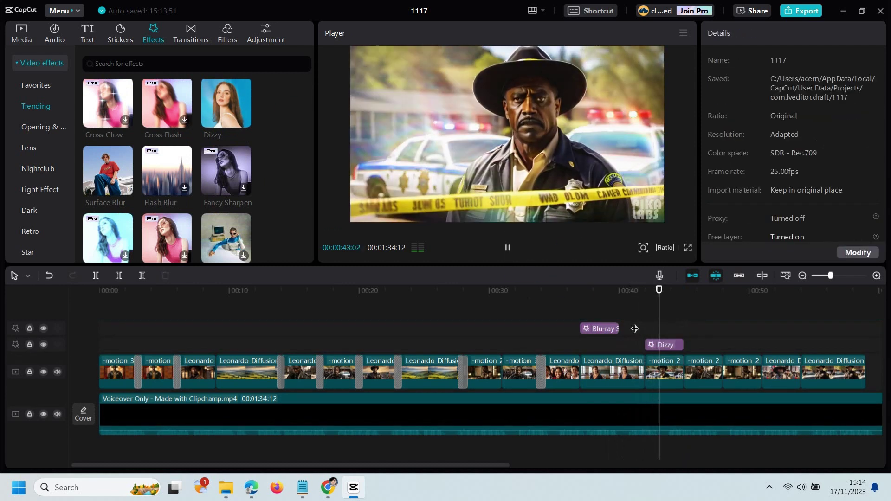
key(space)
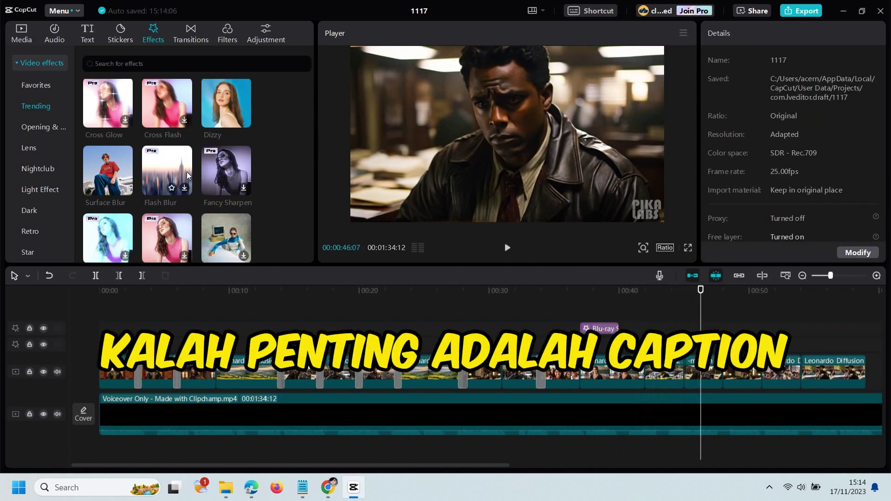
scroll(187, 176, down, 1)
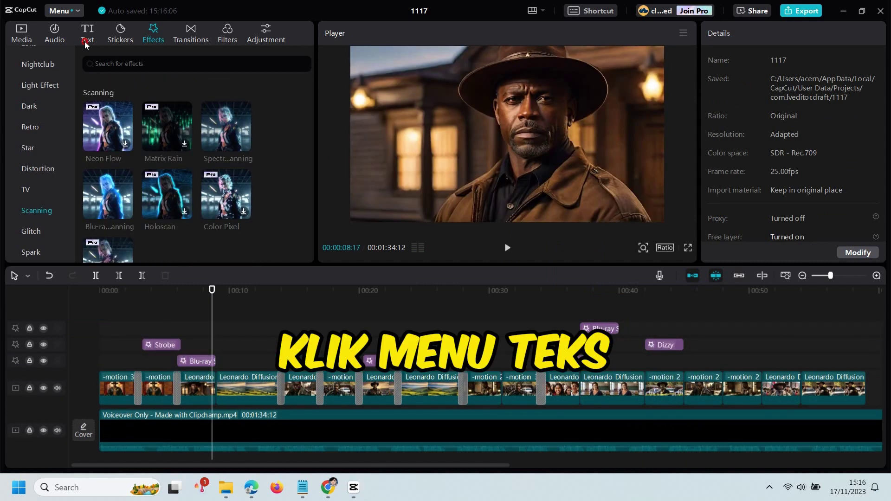
- Generate automatic captions from the voice-over with the language set to English
click(85, 41)
click(46, 175)
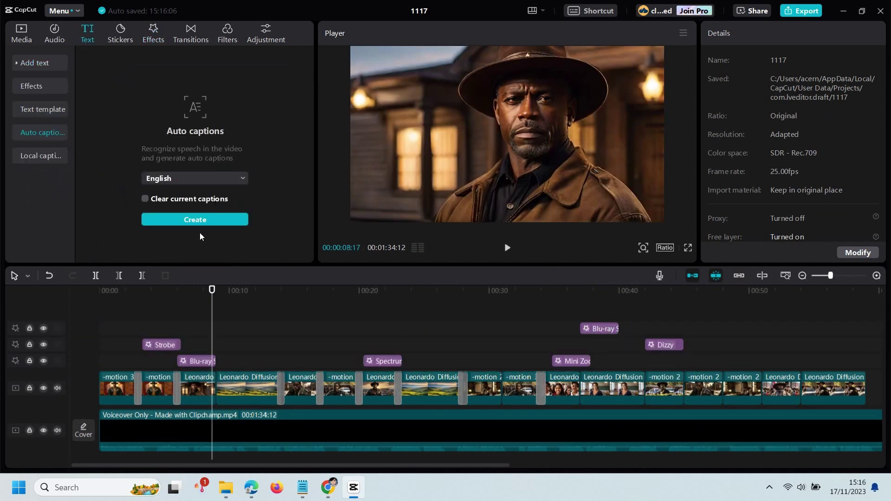
click(196, 220)
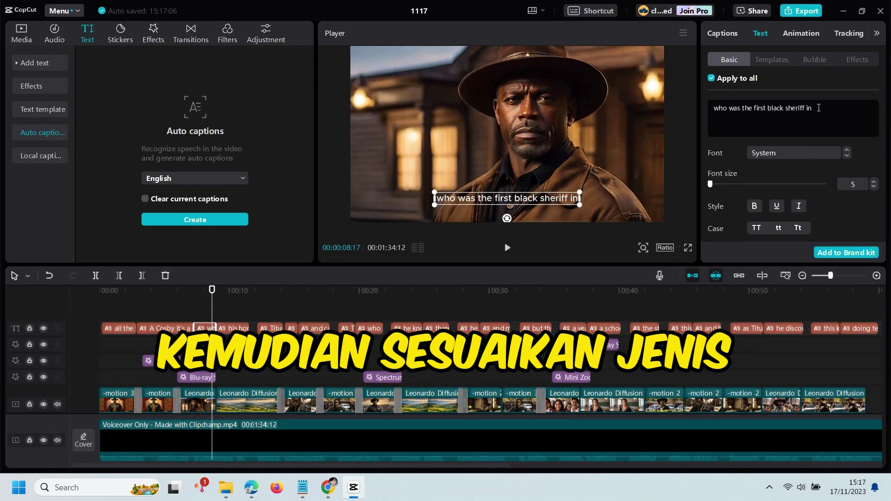
- Set the font of all captions to The Bold Font and bring their color settings into view
click(802, 151)
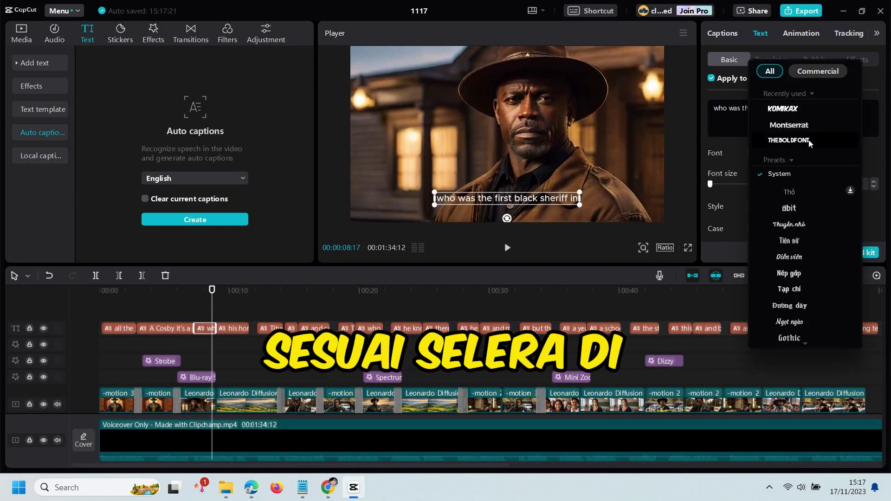
click(808, 141)
scroll(784, 191, down, 1)
scroll(785, 191, down, 3)
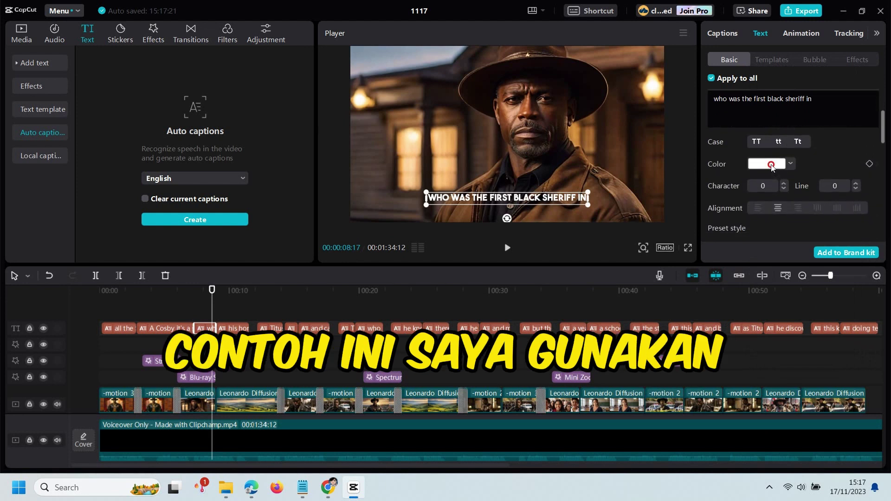
- Apply the preset style with black text on a yellow background to all captions and preview the video from the start
click(767, 160)
click(826, 152)
scroll(785, 199, down, 7)
scroll(785, 199, down, 5)
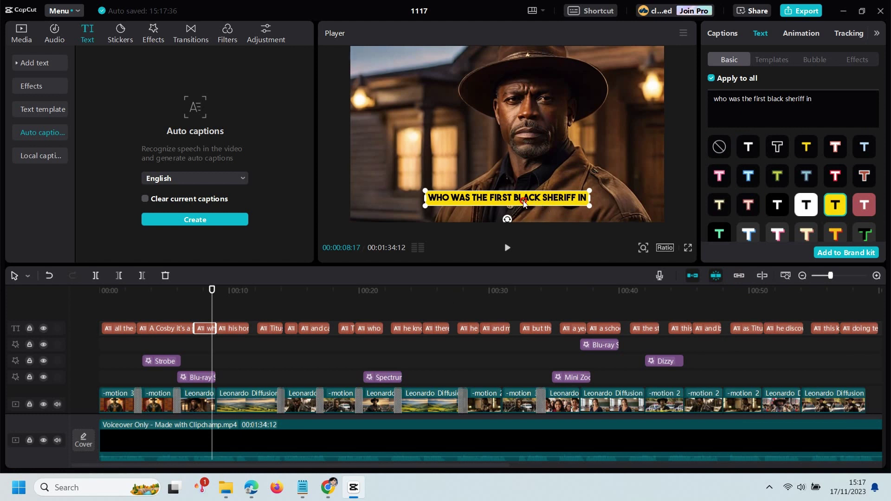
click(463, 302)
drag(107, 291, 98, 292)
click(508, 247)
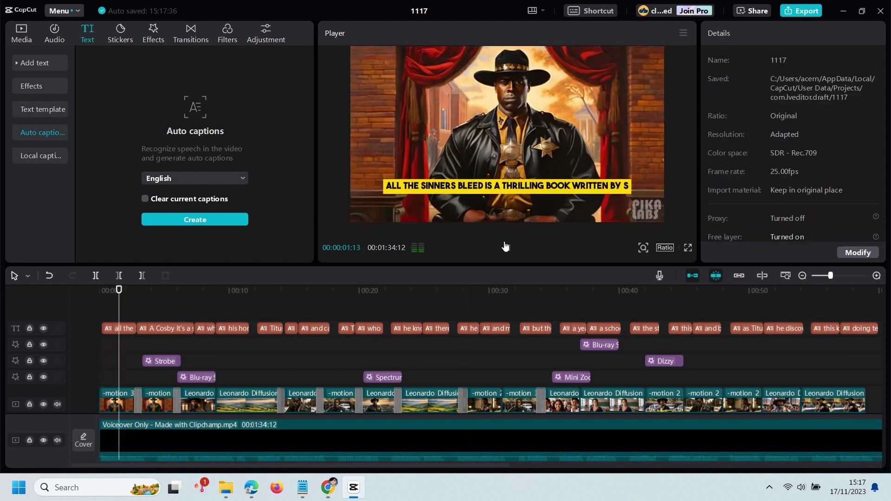
click(506, 248)
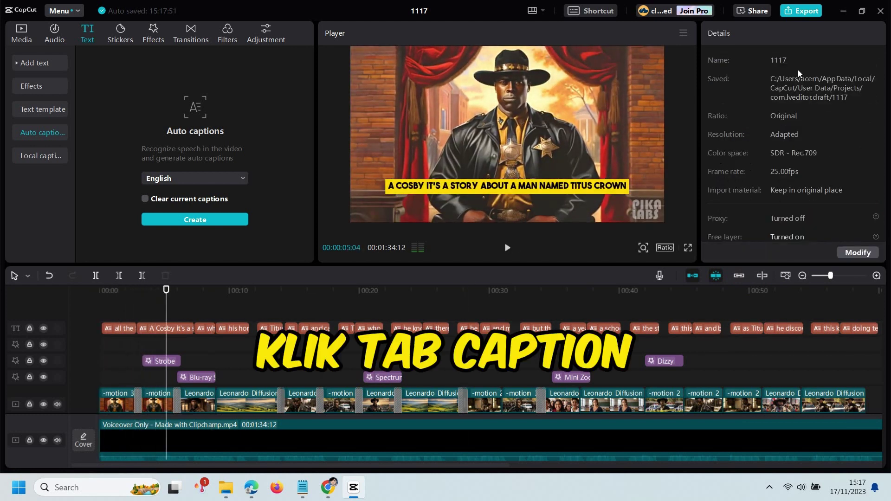
- Split the first caption into "all the Sinners Bleed", "is a thrilling book" and "written by S"
click(116, 325)
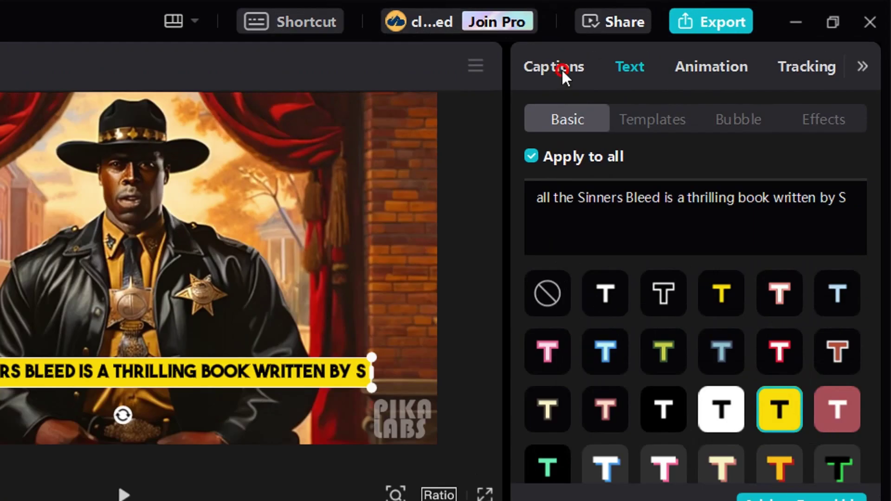
click(561, 69)
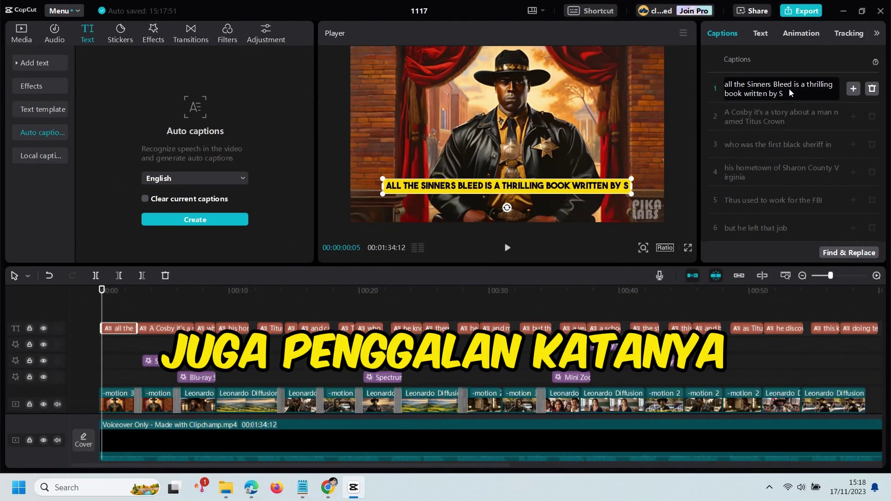
key(Return)
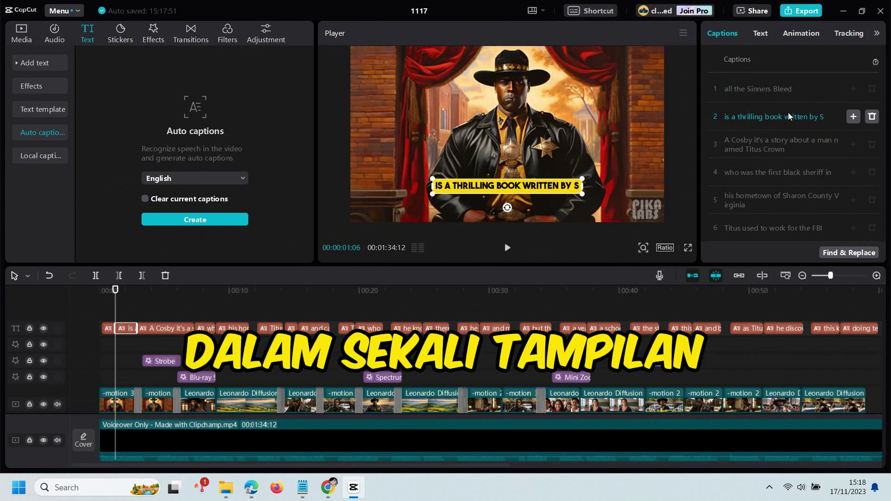
key(Return)
click(781, 140)
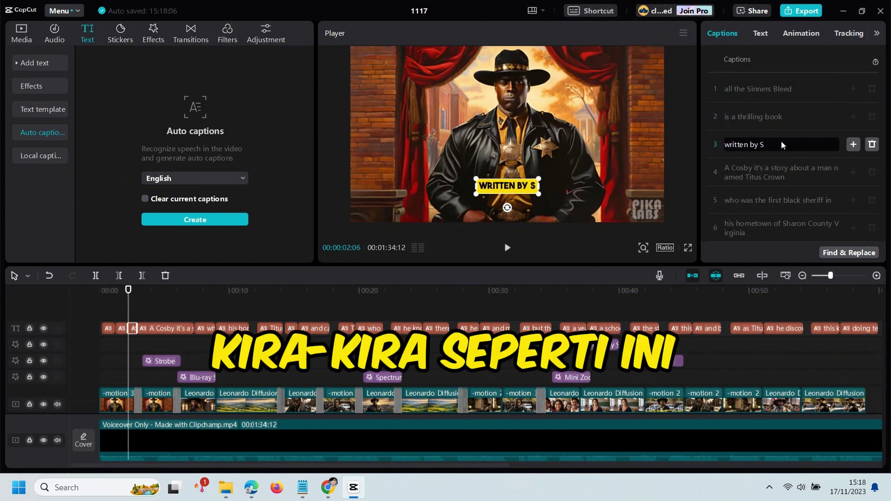
- Correct the third caption to "written by S.A Cosby" and start a separate caption at "it's a story about a man named Titus Crown"
text(.)
key(Delete)
key(Return)
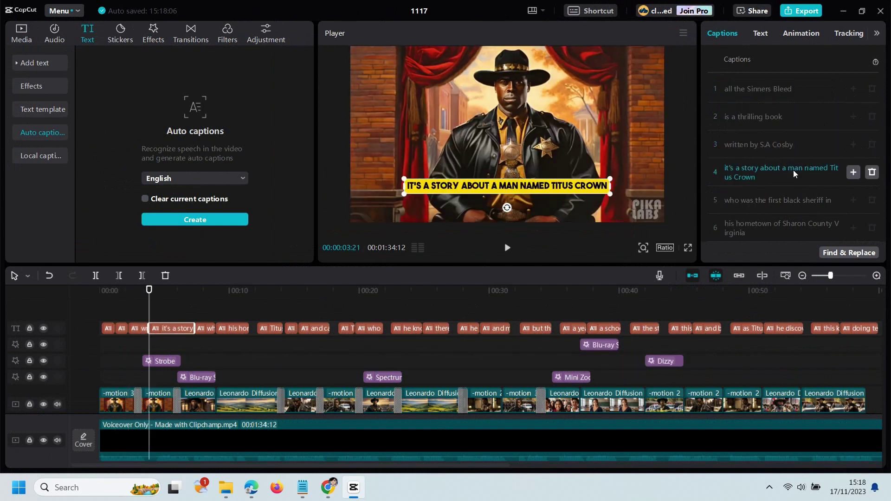
- Split "named Titus Crown" into its own caption and continue breaking the long captions after it into shorter phrases
click(805, 169)
key(BackSpace)
scroll(805, 210, down, 2)
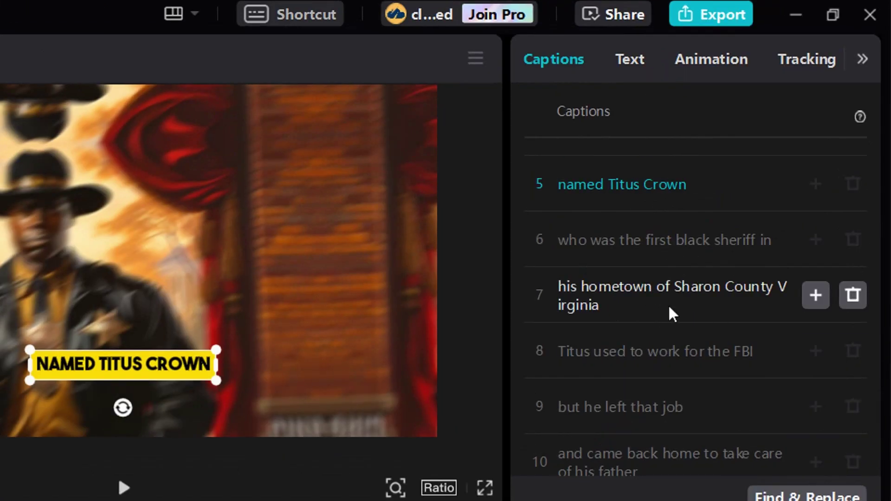
click(667, 305)
scroll(655, 365, down, 2)
click(666, 364)
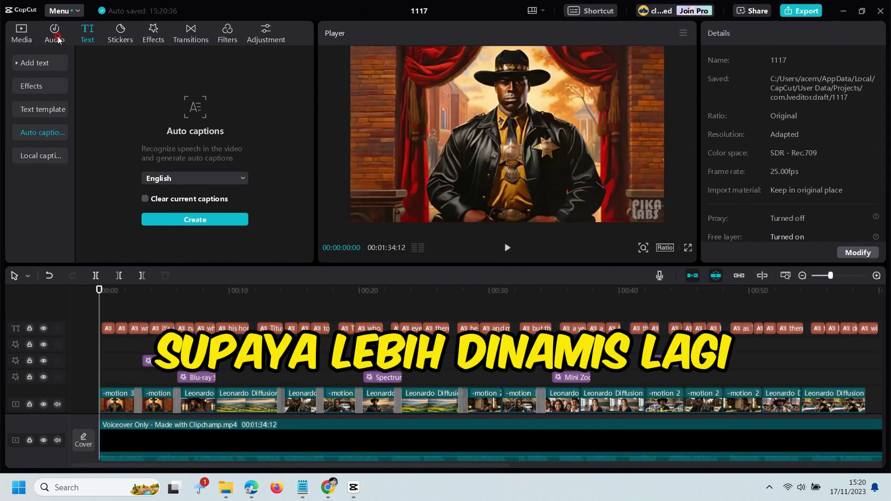
- Filter the music library to commercial tracks and add "Emotional, female vocals, R & B(1078984)" below the voice-over from the start
click(55, 34)
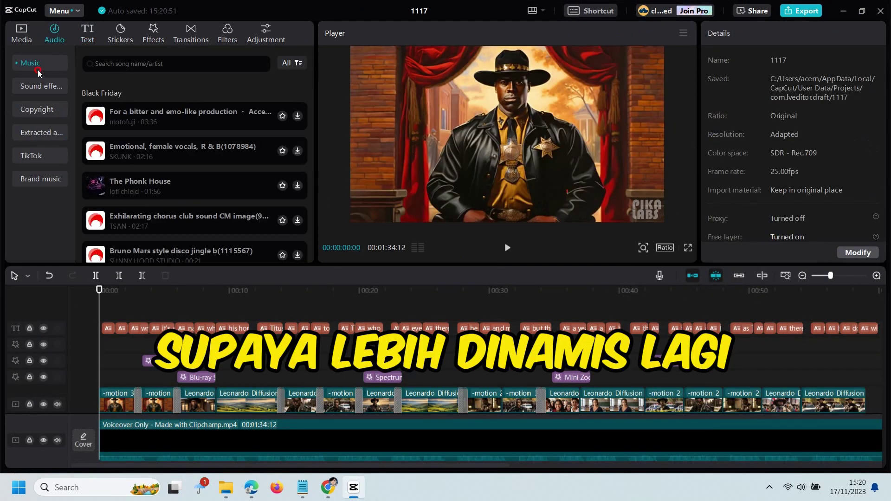
click(291, 63)
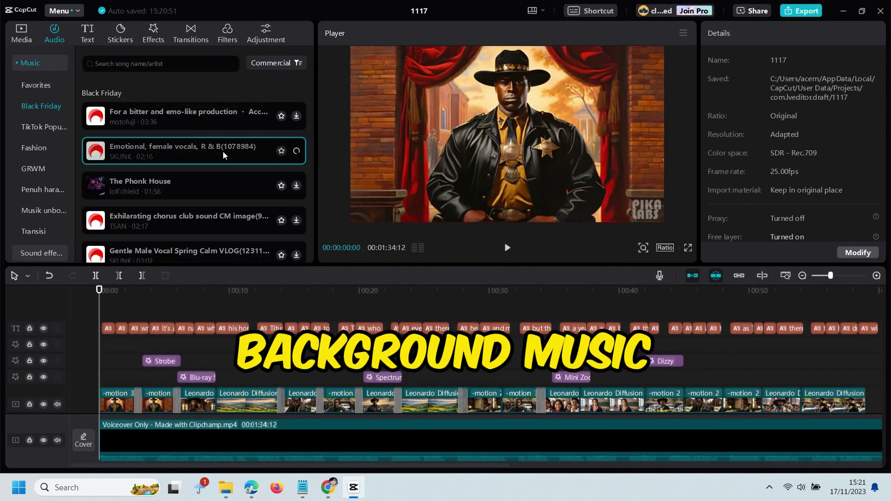
key(XF86AudioRaiseVolume)
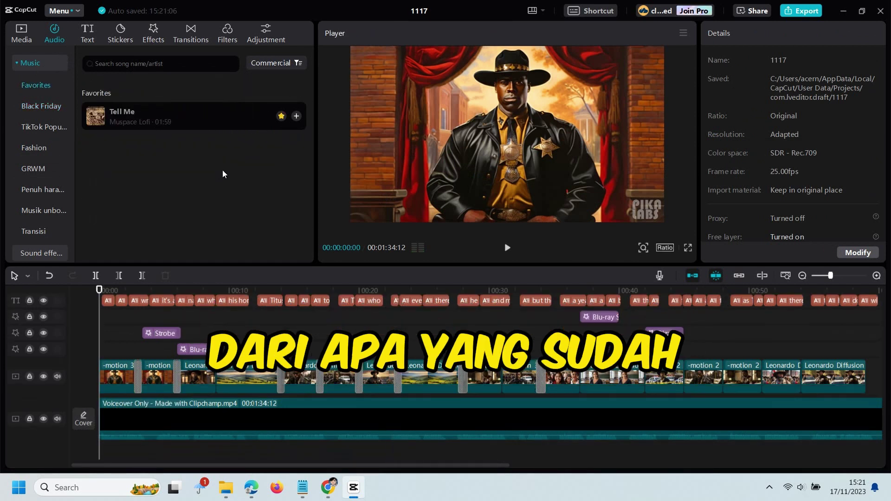
click(50, 67)
drag(183, 160, 181, 427)
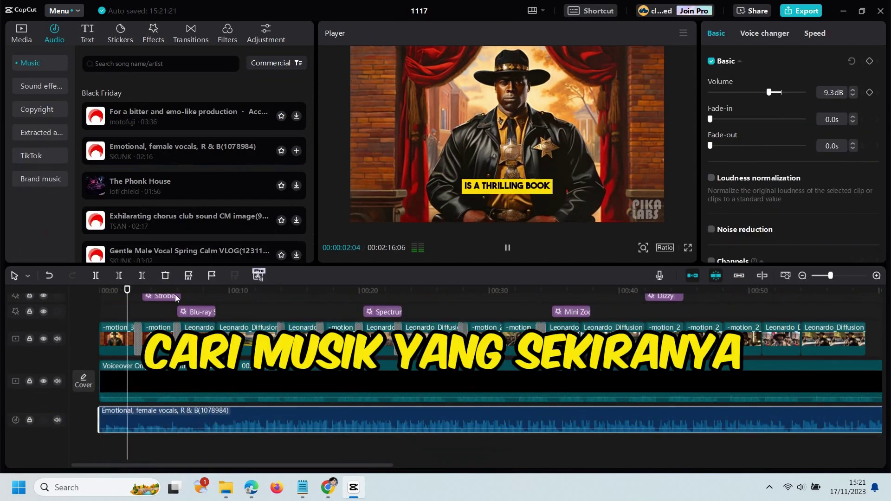
- Set the background music volume to -14.3 dB and preview the mix with the voice-over
key(XF86AudioRaiseVolume)
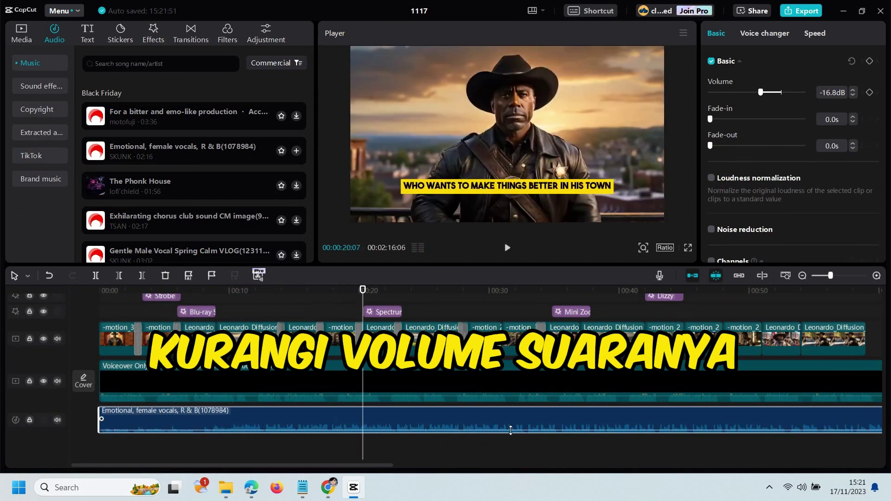
drag(769, 92, 763, 92)
key(space)
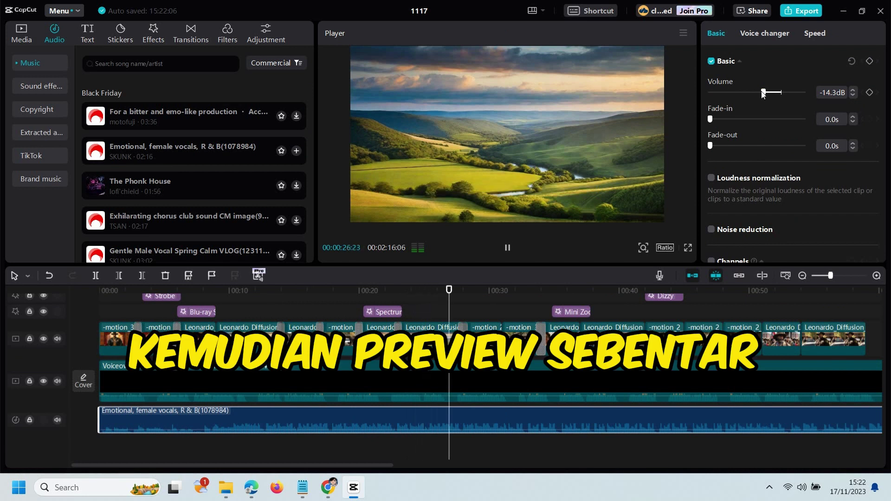
key(space)
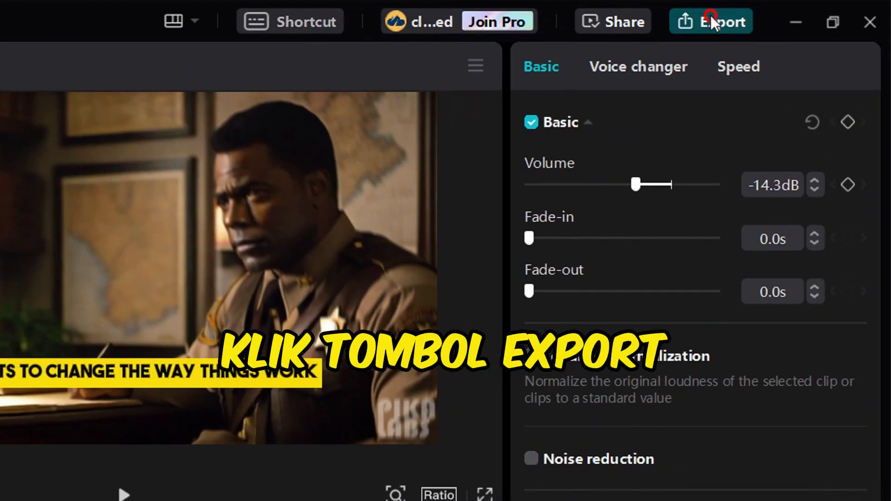
- Export the video with the title "All the Sinners Bleed", keeping the existing destination folder and export settings
click(711, 21)
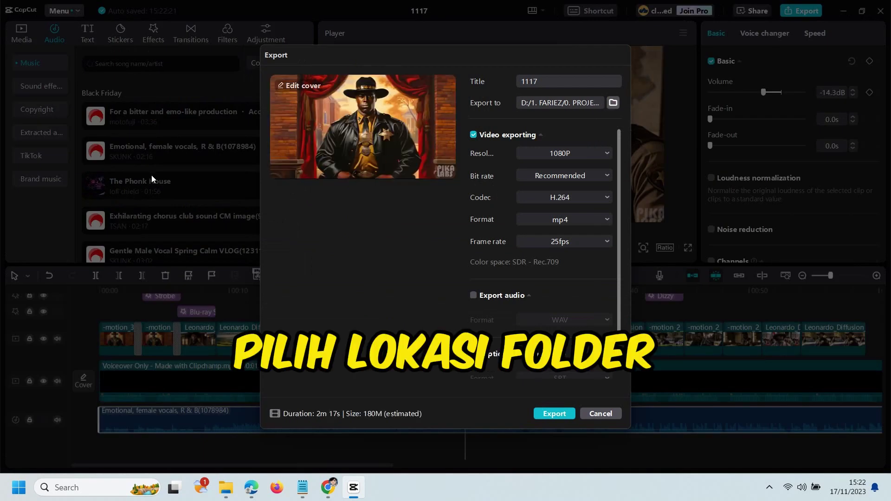
click(613, 103)
key(Escape)
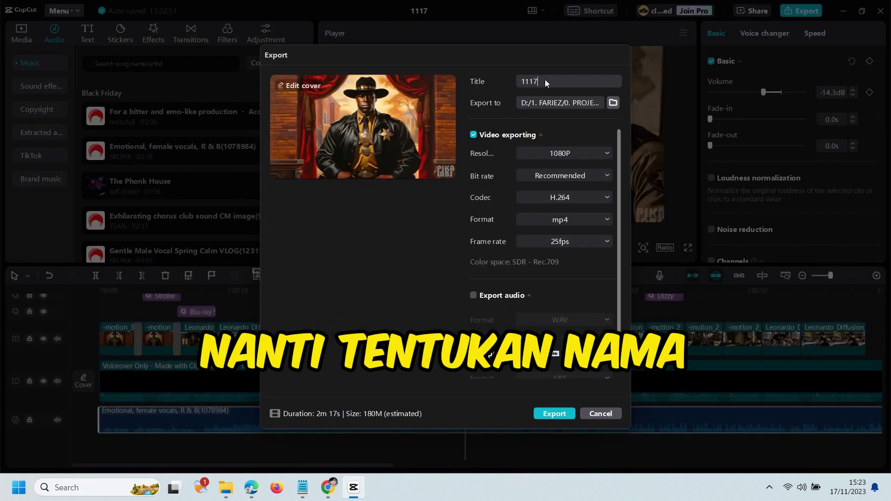
double_click(546, 85)
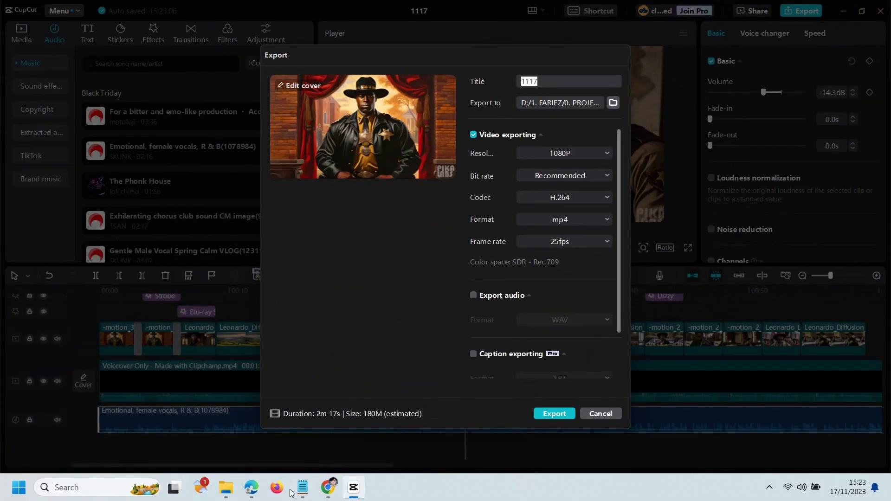
click(454, 177)
key(ctrl+a)
text(All the Sinners Bleed)
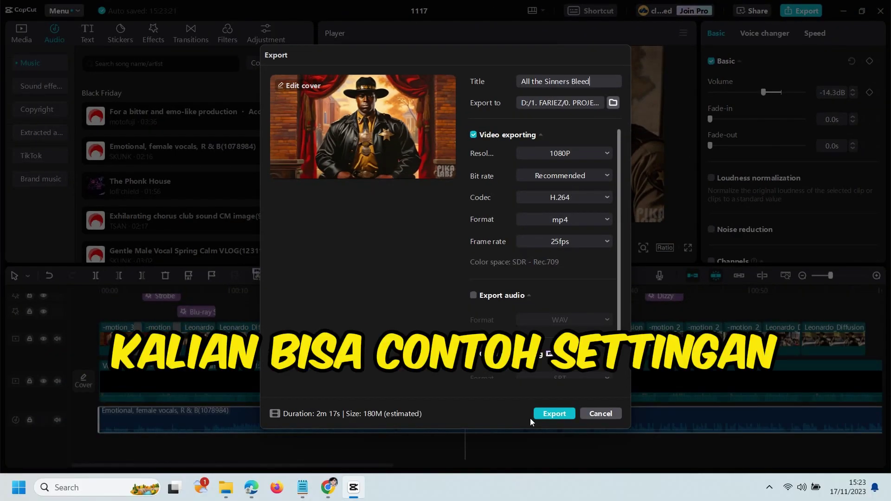
click(563, 417)
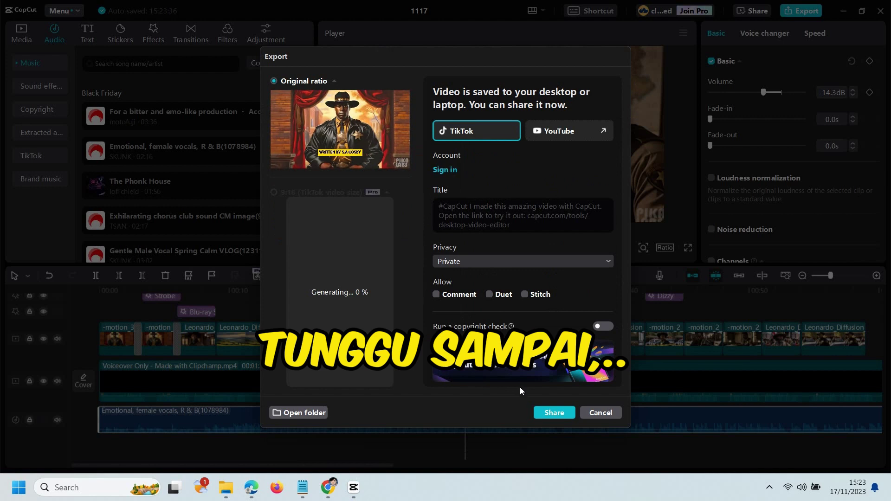
- Open the export folder, close the export dialog and play All the Sinners Bleed.mp4
click(310, 414)
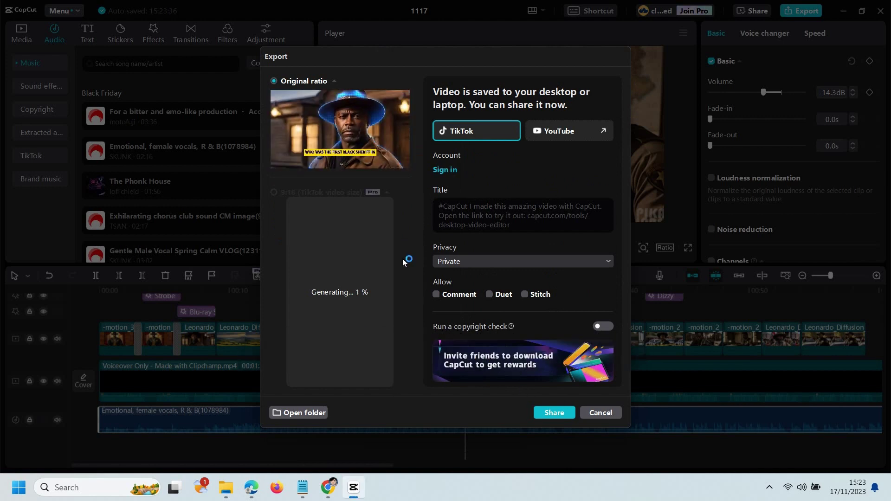
click(604, 415)
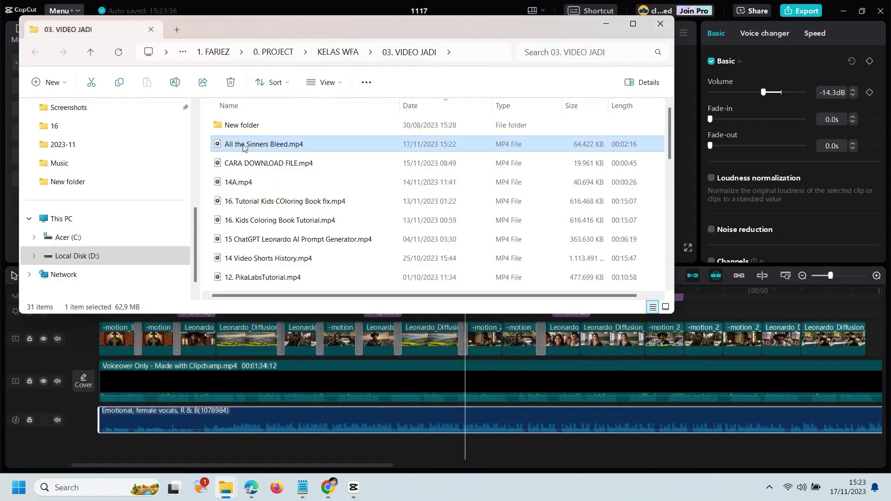
double_click(352, 175)
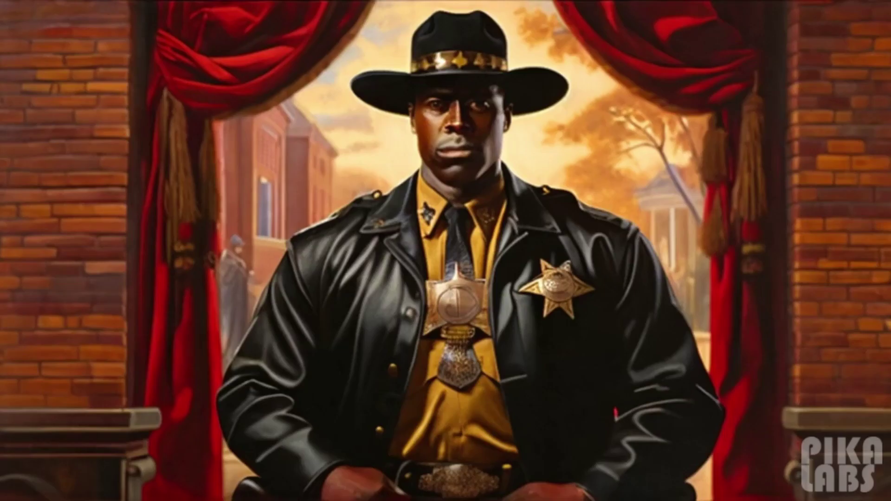